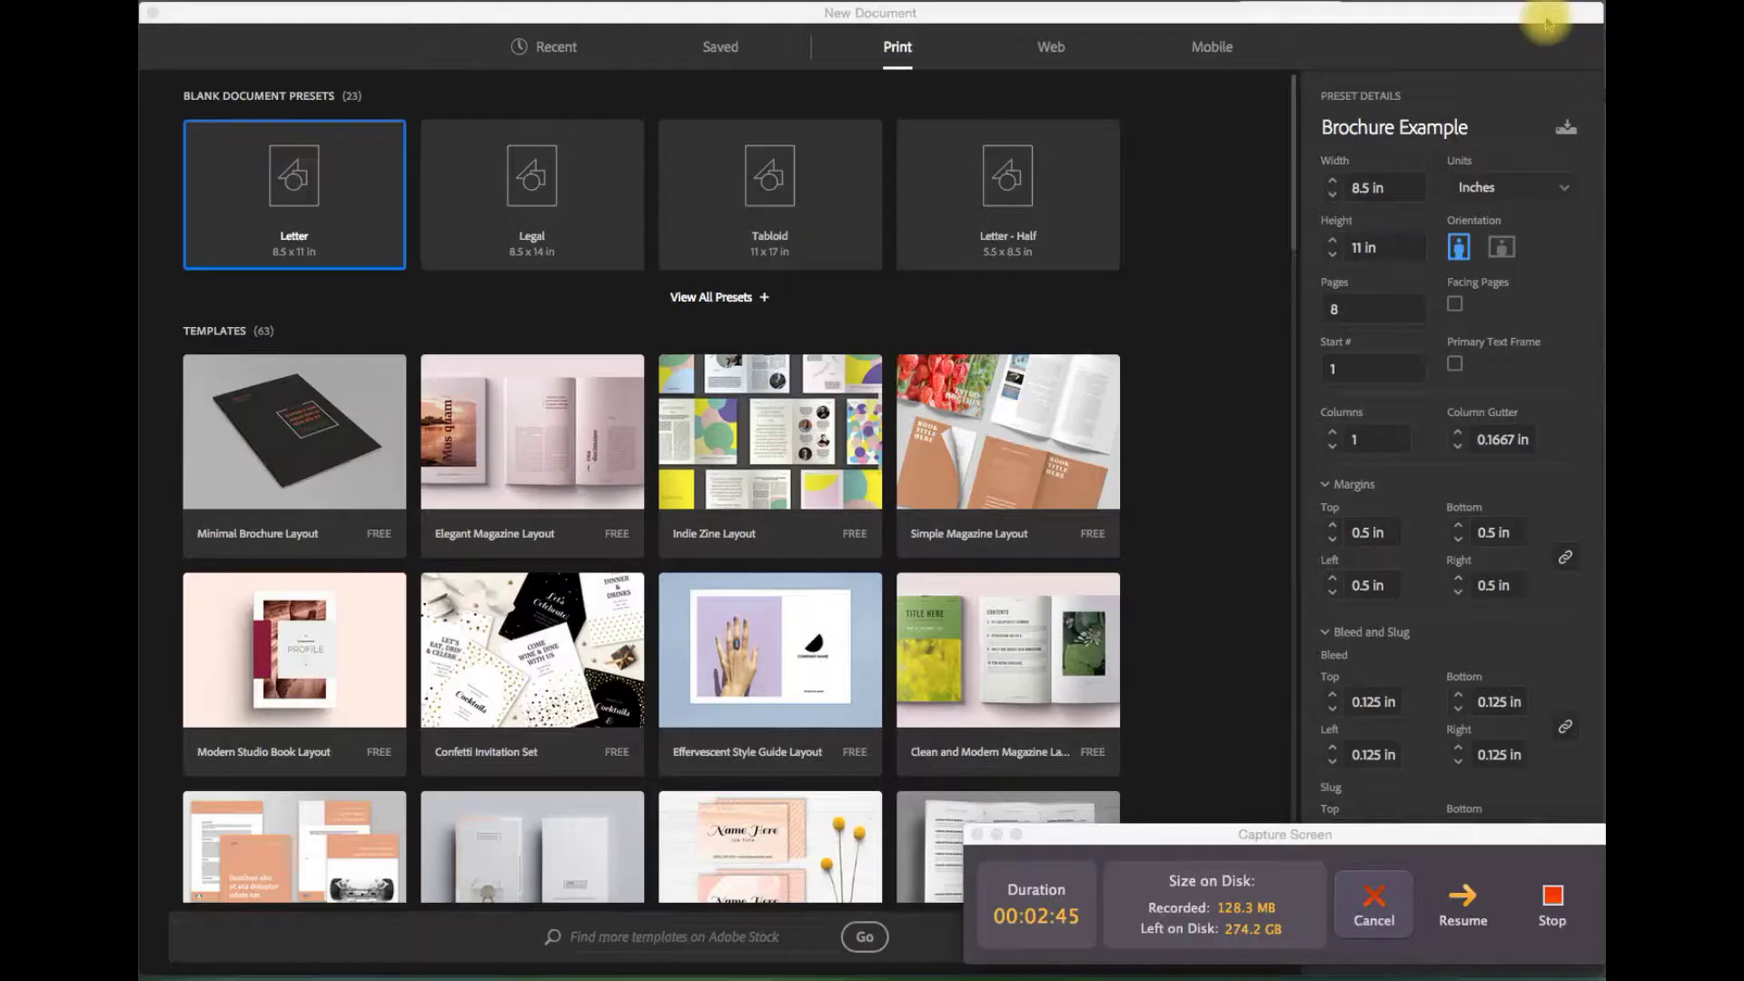
Step: Bring up the New Document dialog showing the Brochure Example preset, Letter 8.5 × 11 in, 8 pages
key("super+Tab")
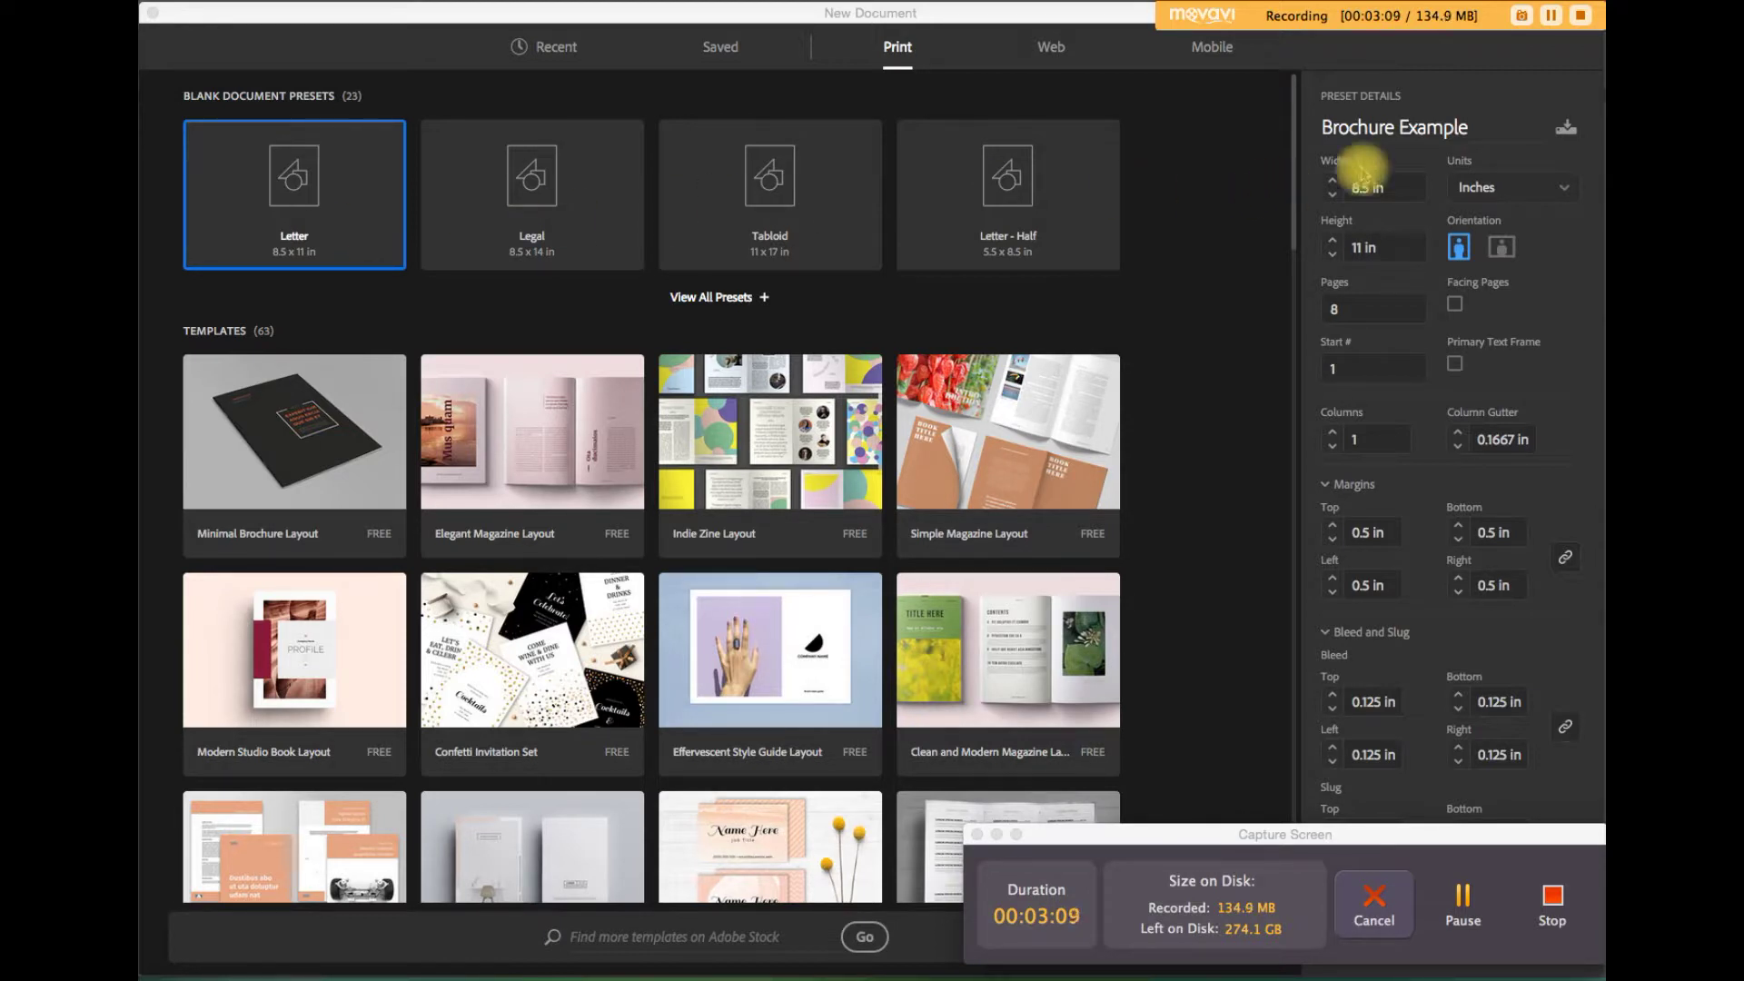
left_click(1328, 128)
left_click_drag(1342, 127, 1319, 128)
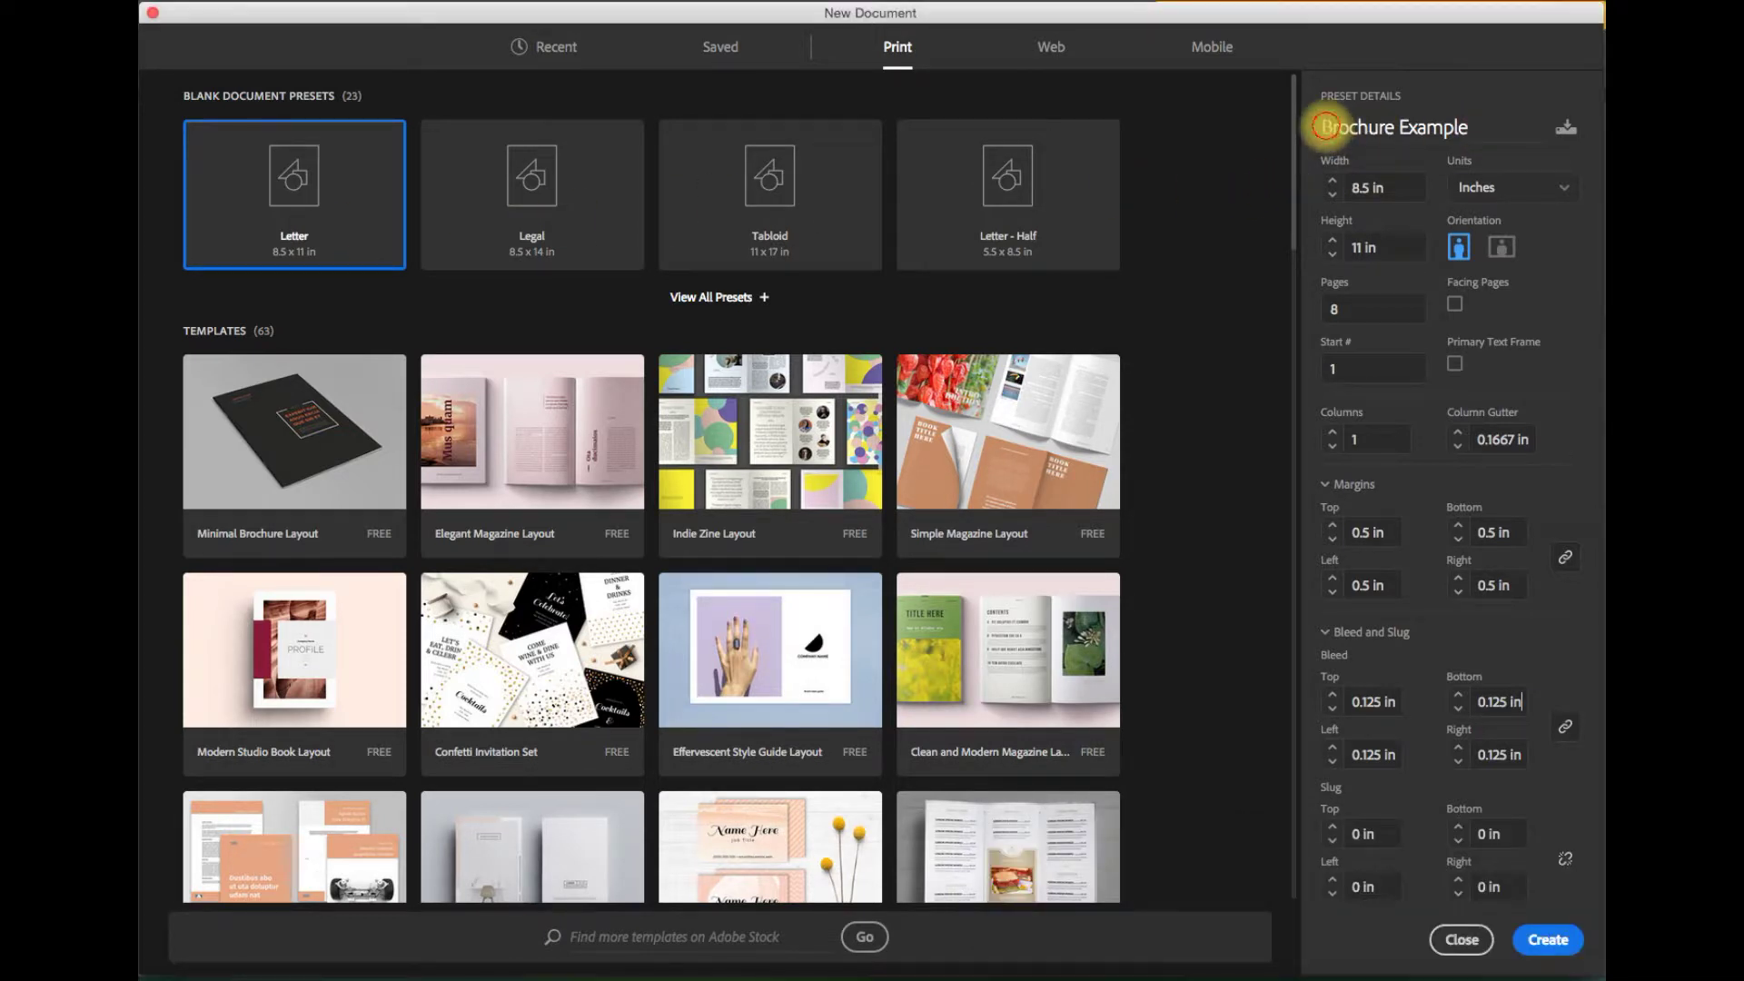
left_click_drag(1467, 127, 1470, 127)
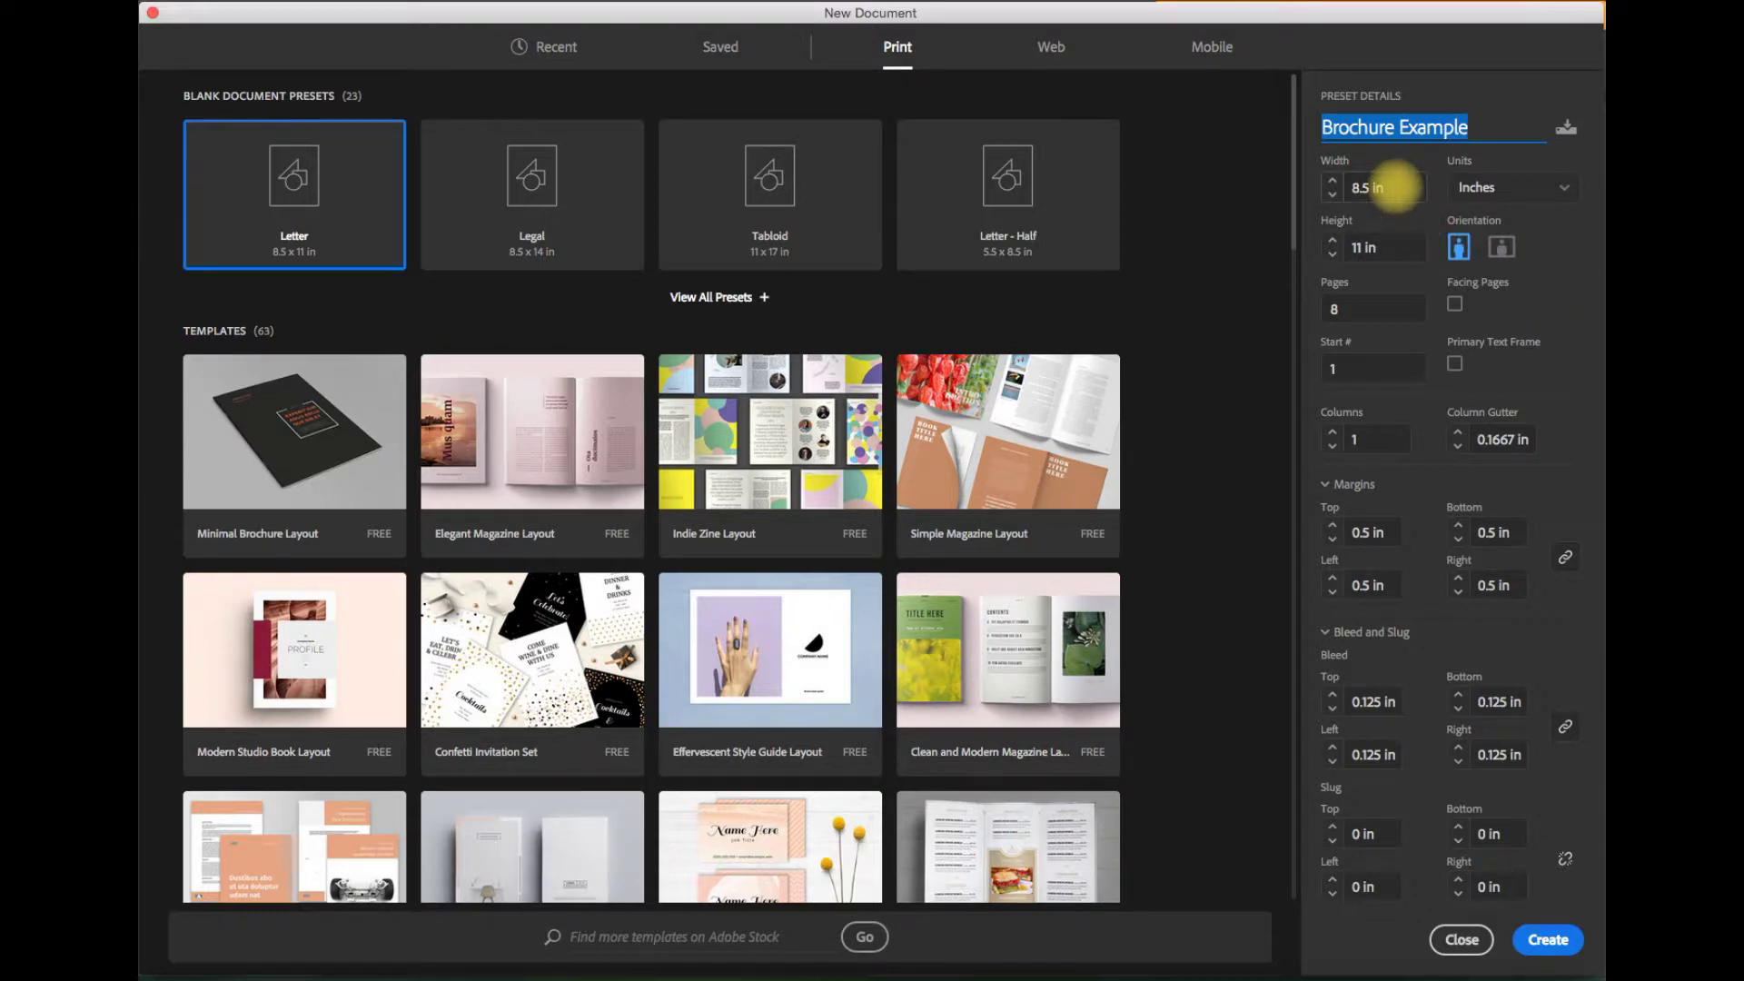
left_click(1382, 188)
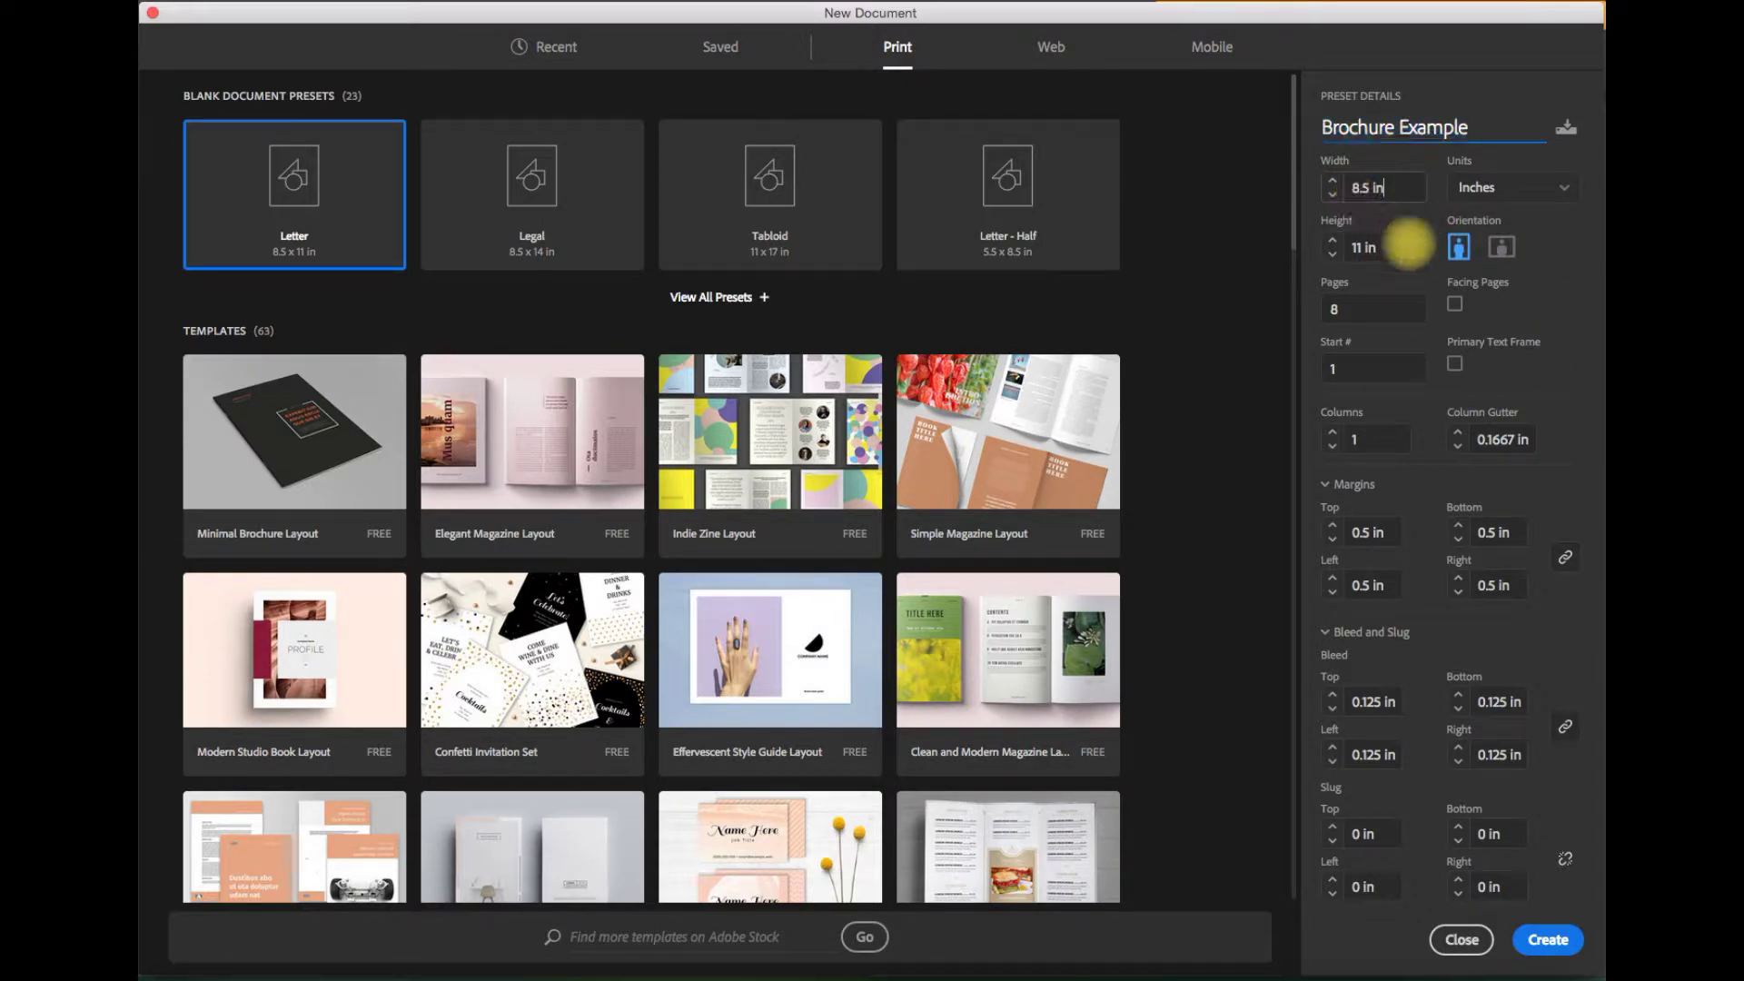
left_click(1340, 251)
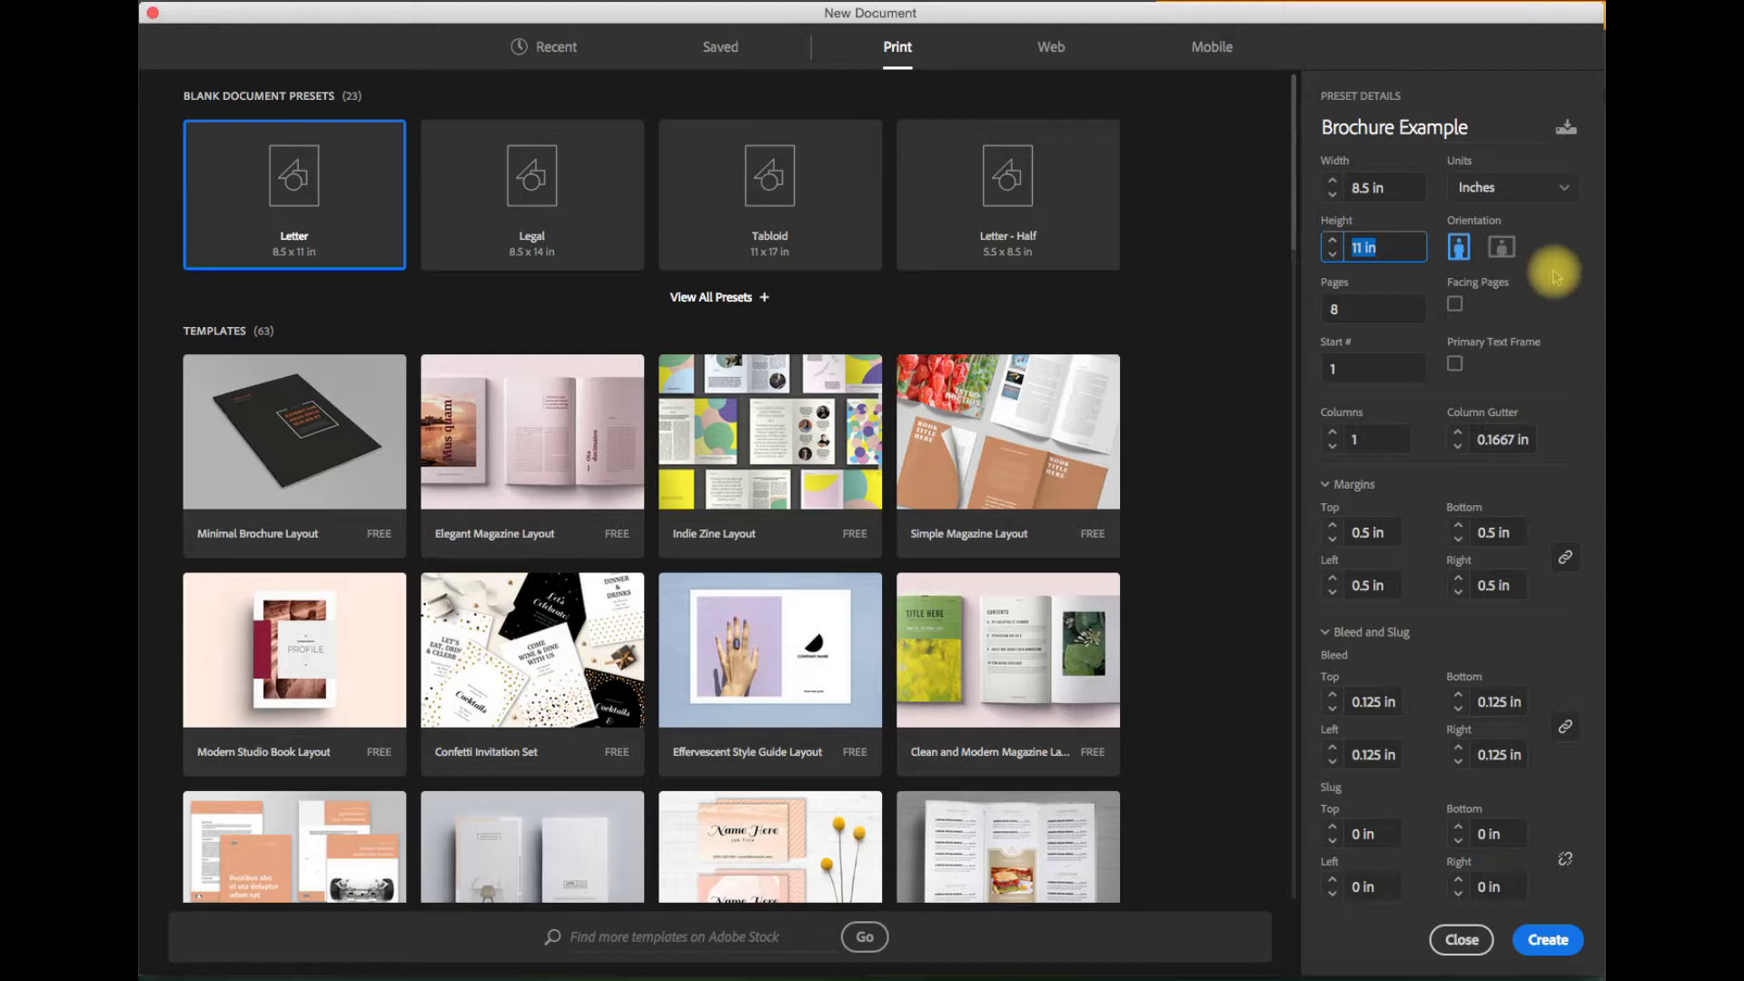
Step: Switch Brochure Example to landscape so pages are 11 in wide by 8.5 in tall, keeping 8 pages
left_click(1504, 250)
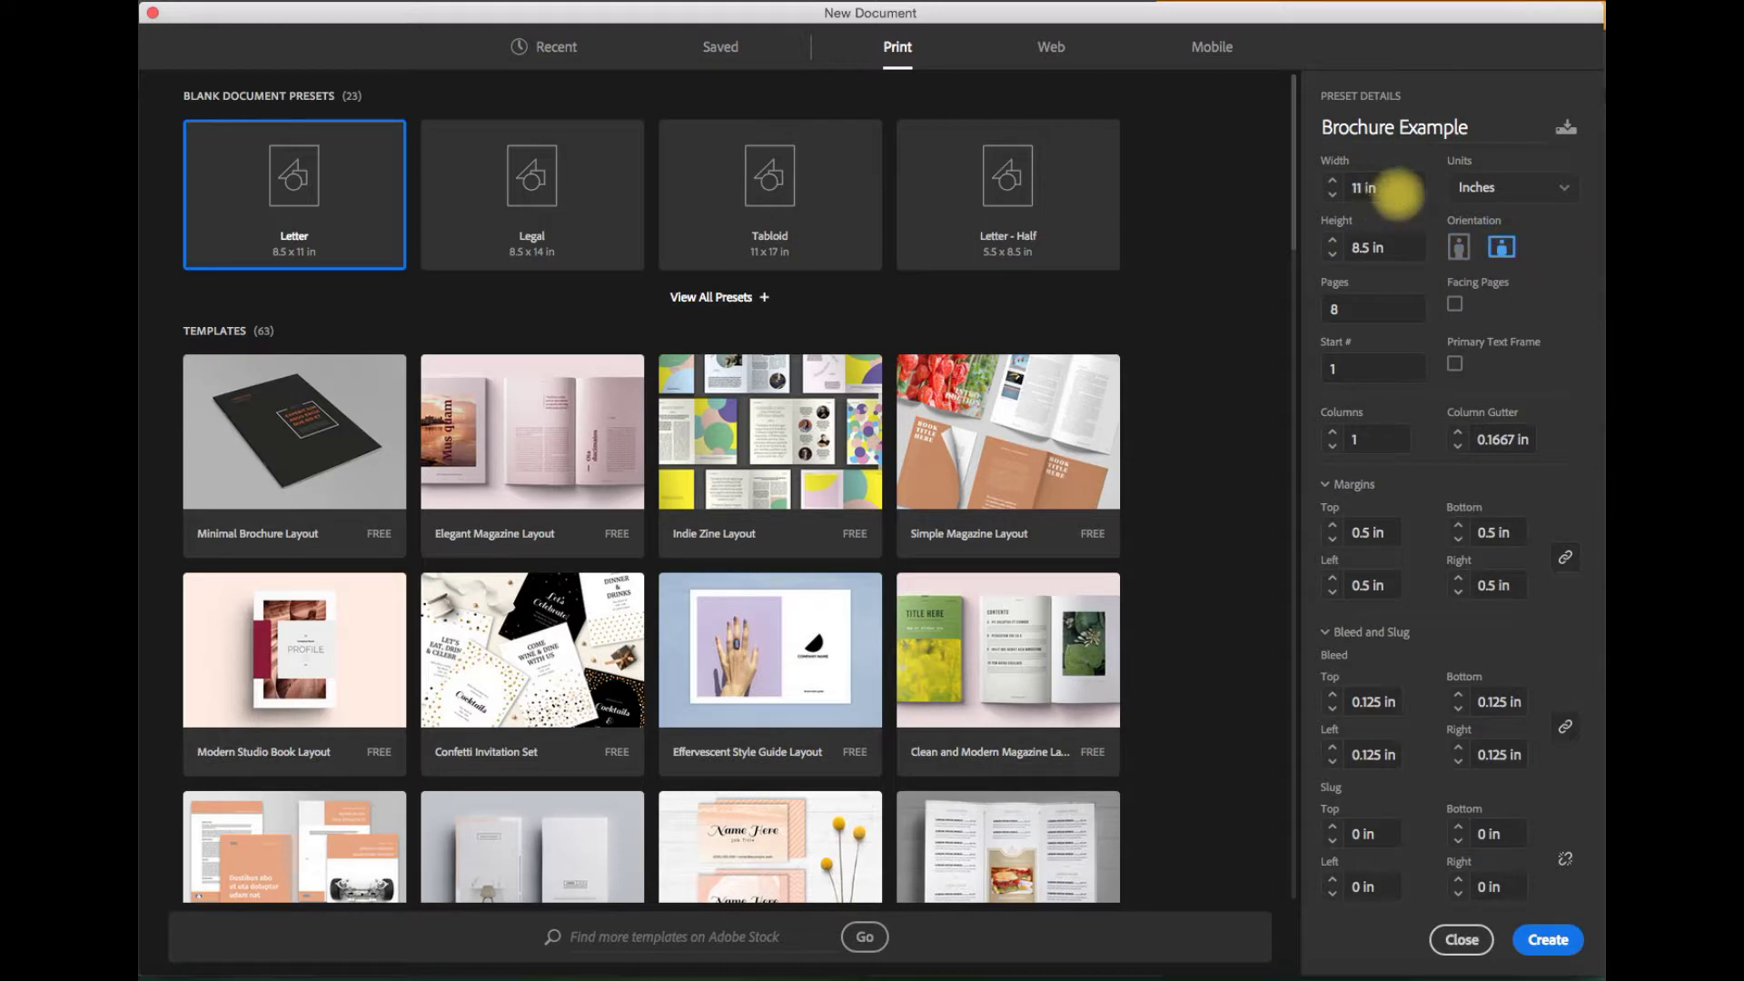
left_click(1363, 187)
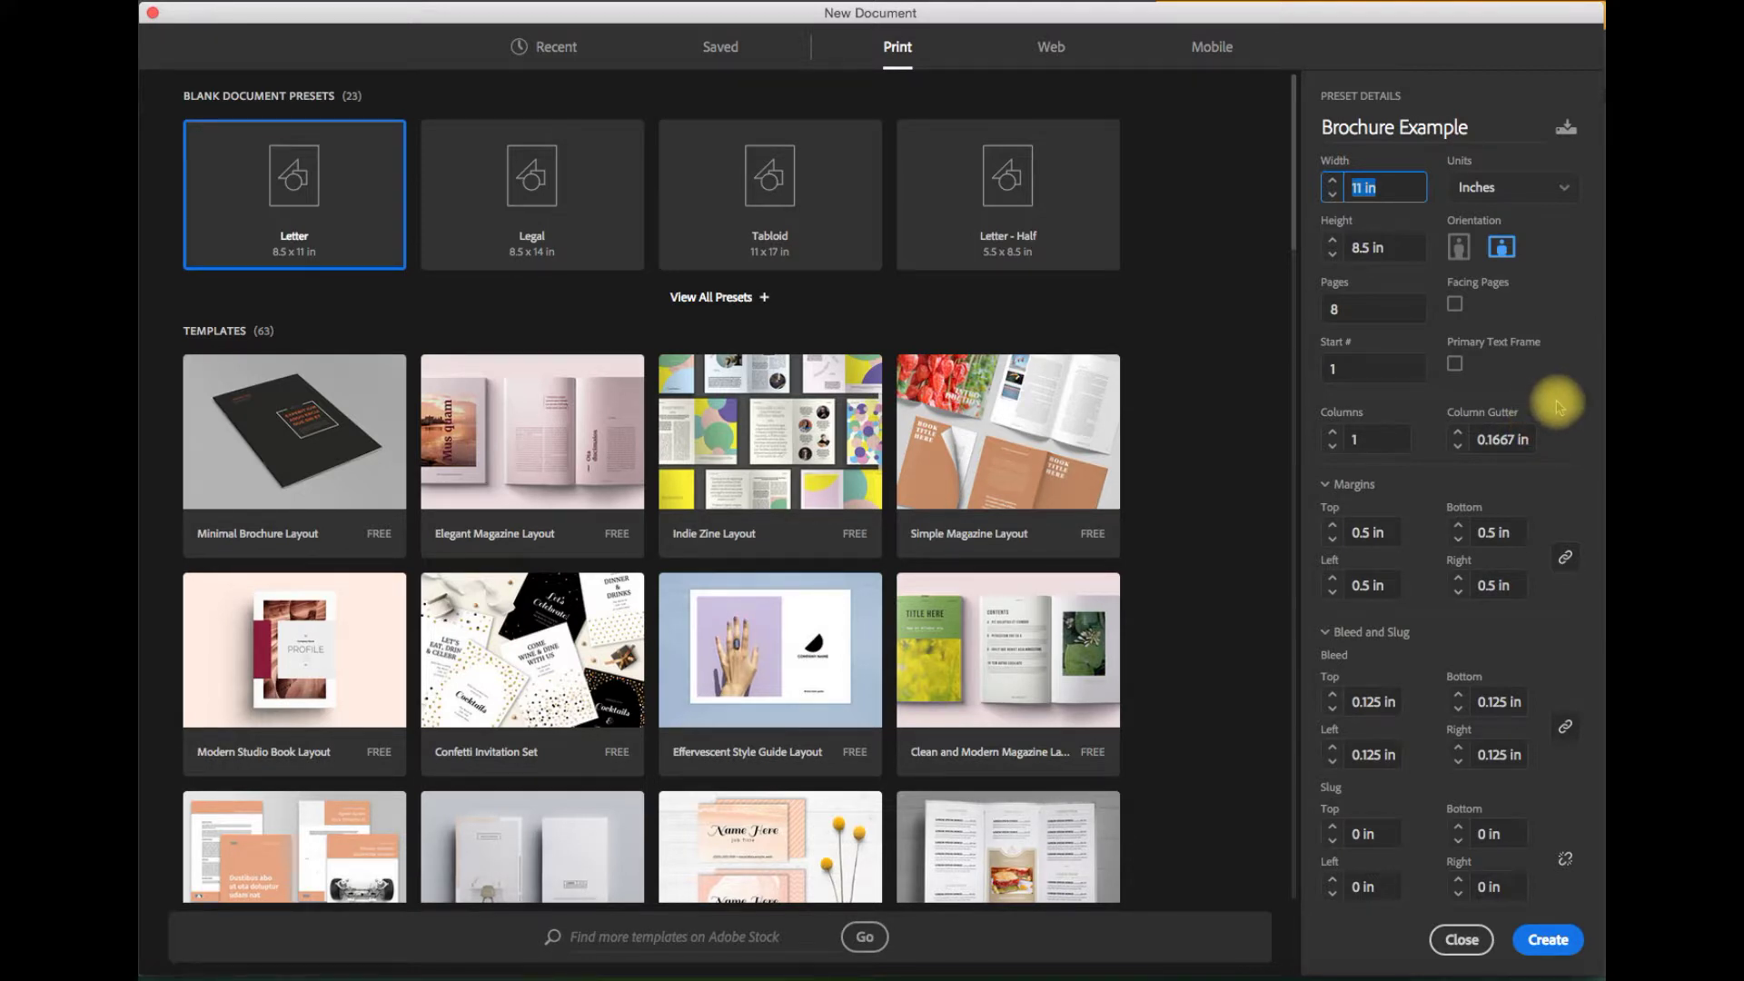
left_click(1367, 309)
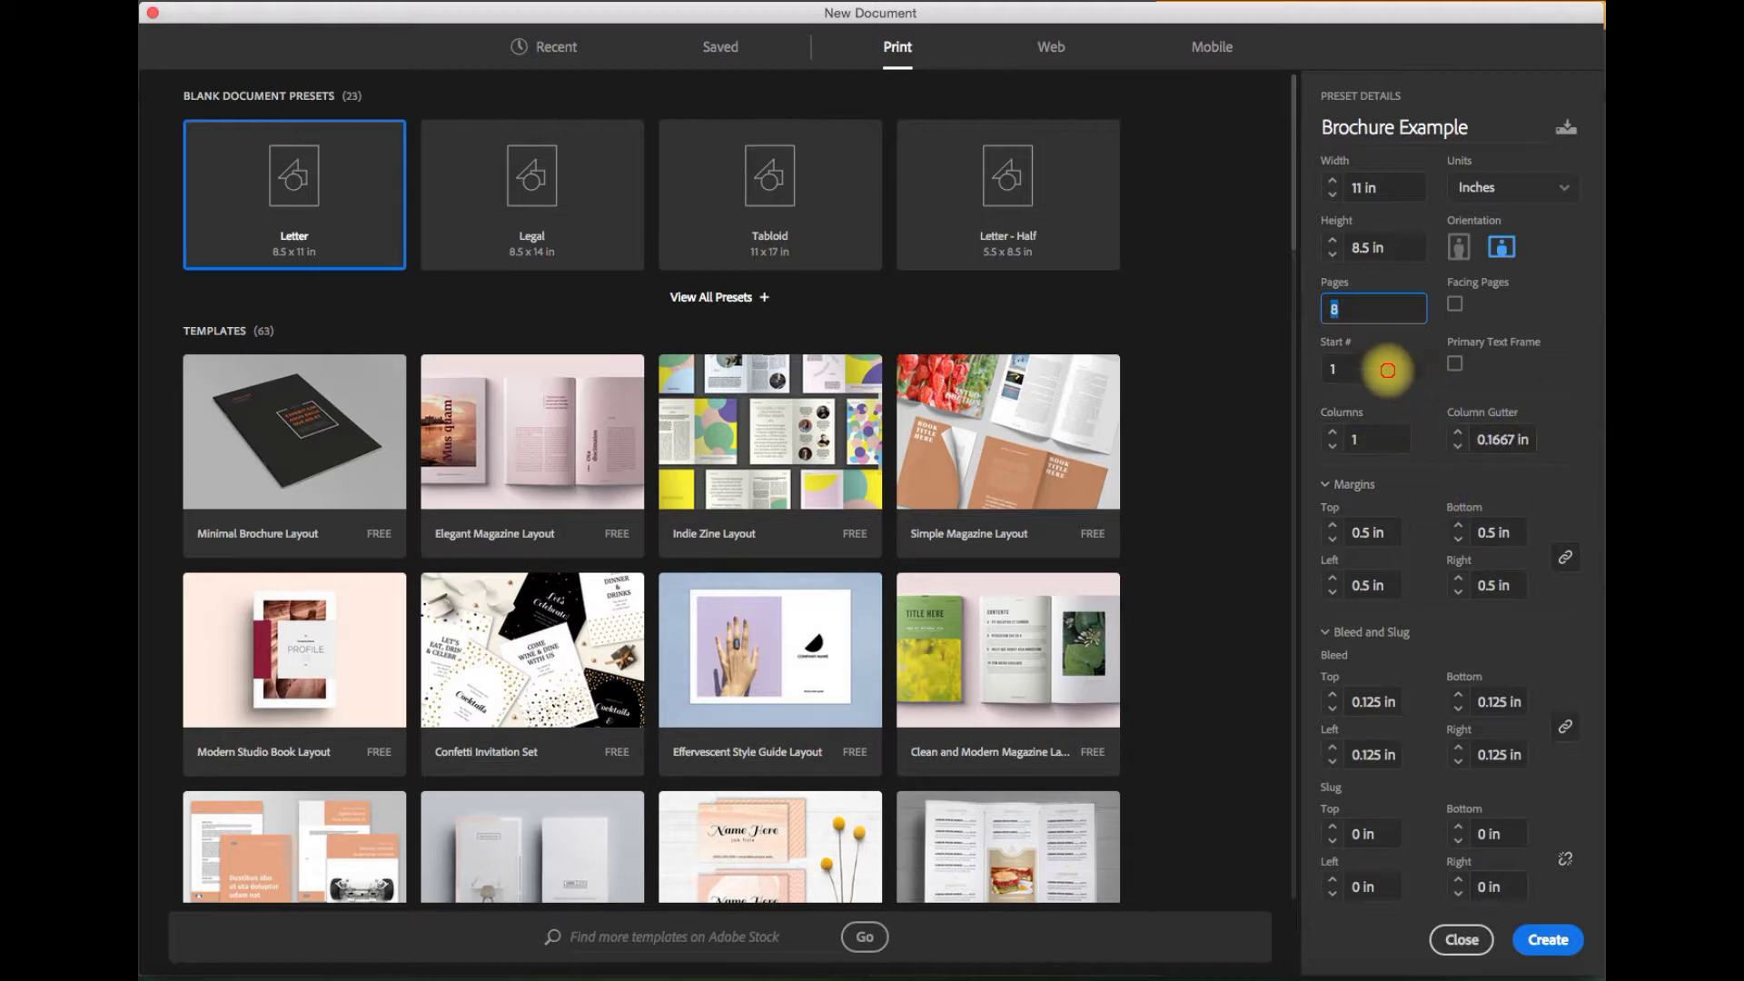
key("Tab")
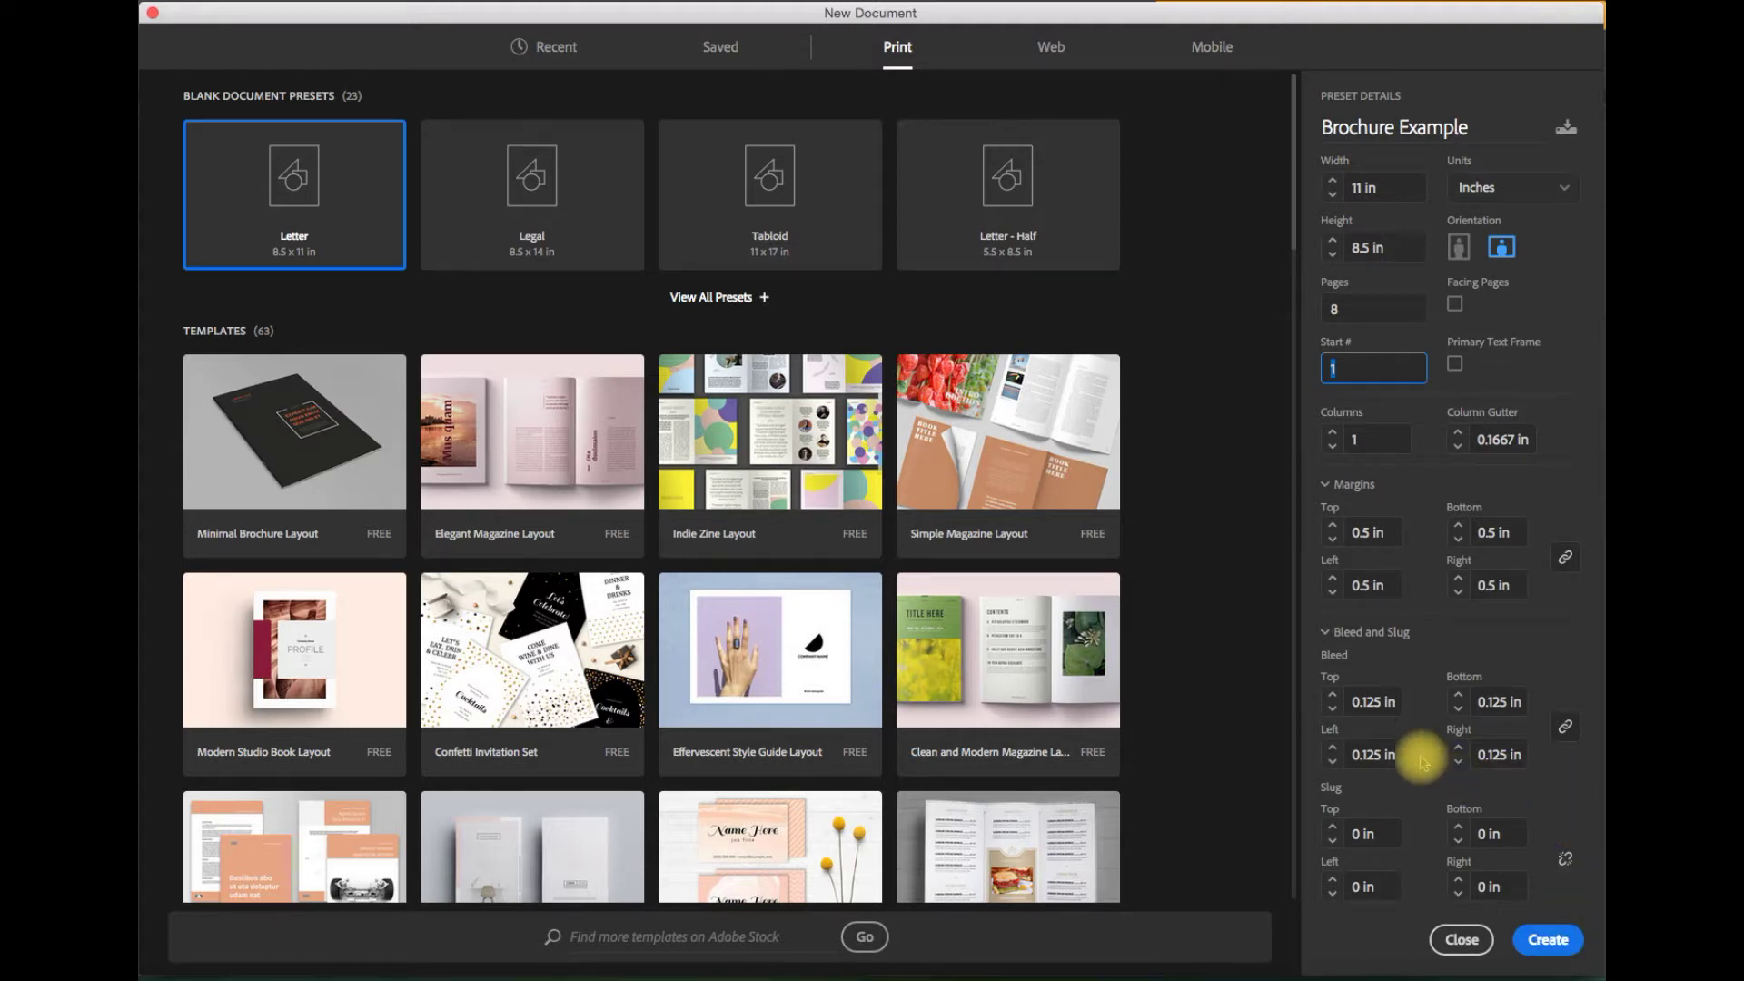
left_click(1451, 724)
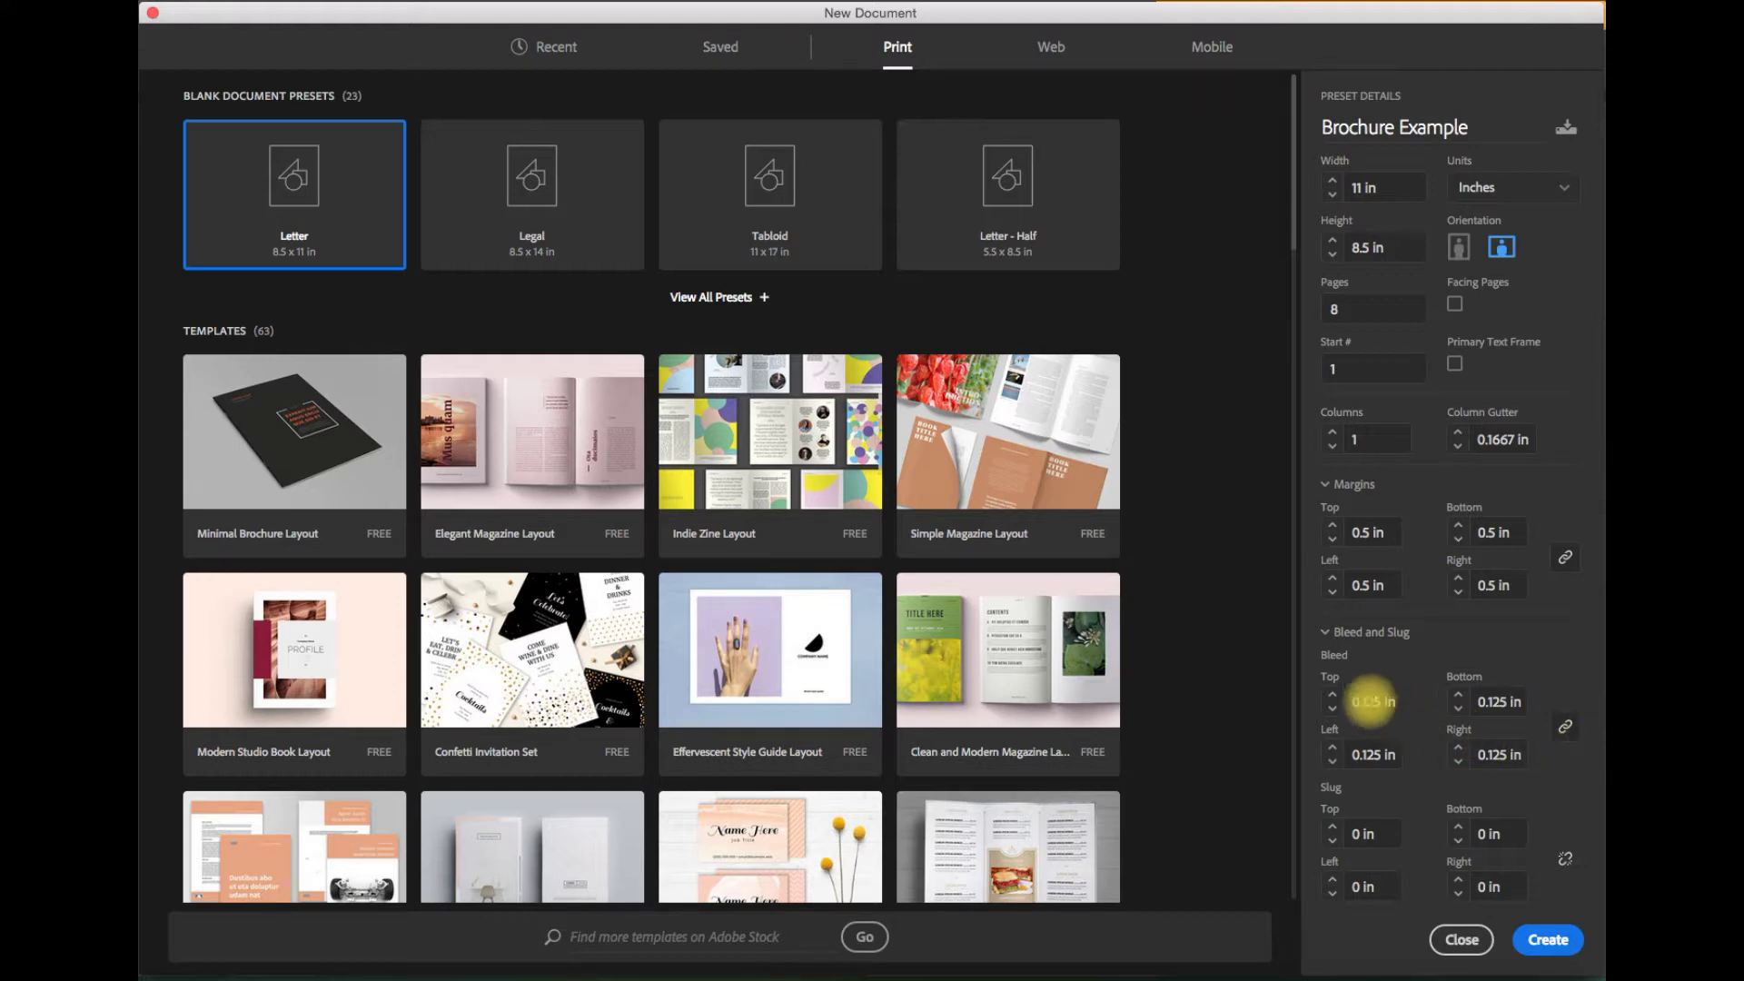
left_click(1372, 700)
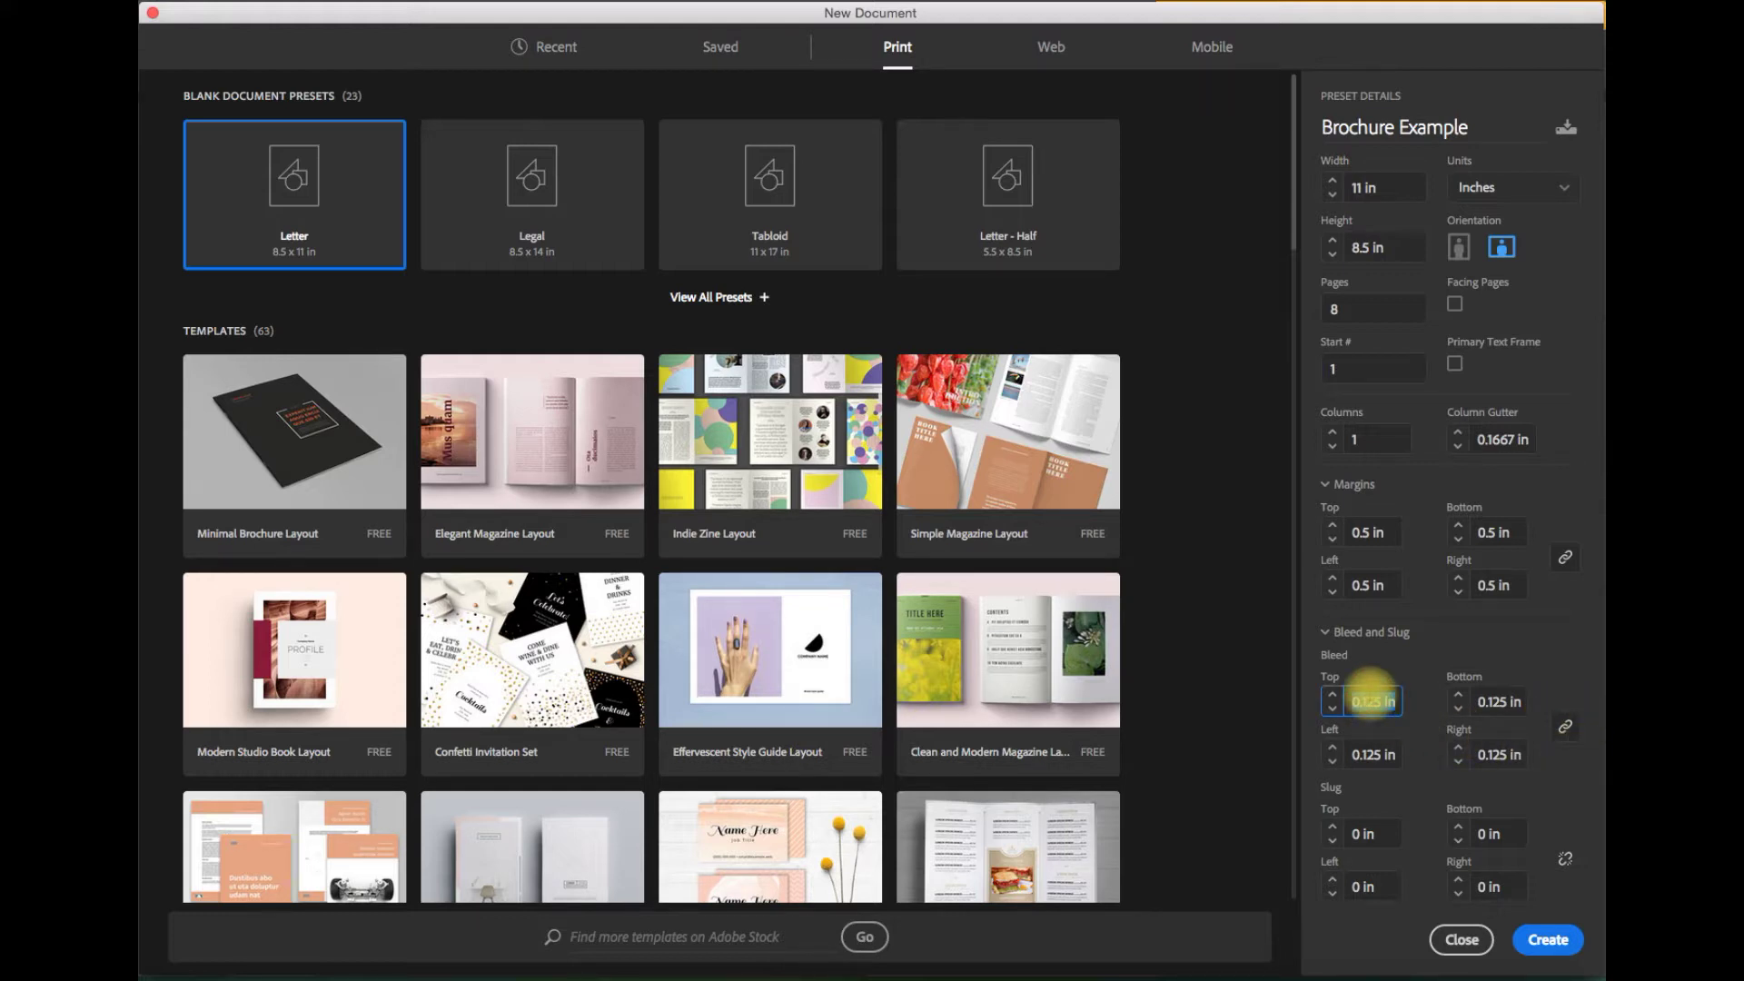
type(".25")
key("Tab")
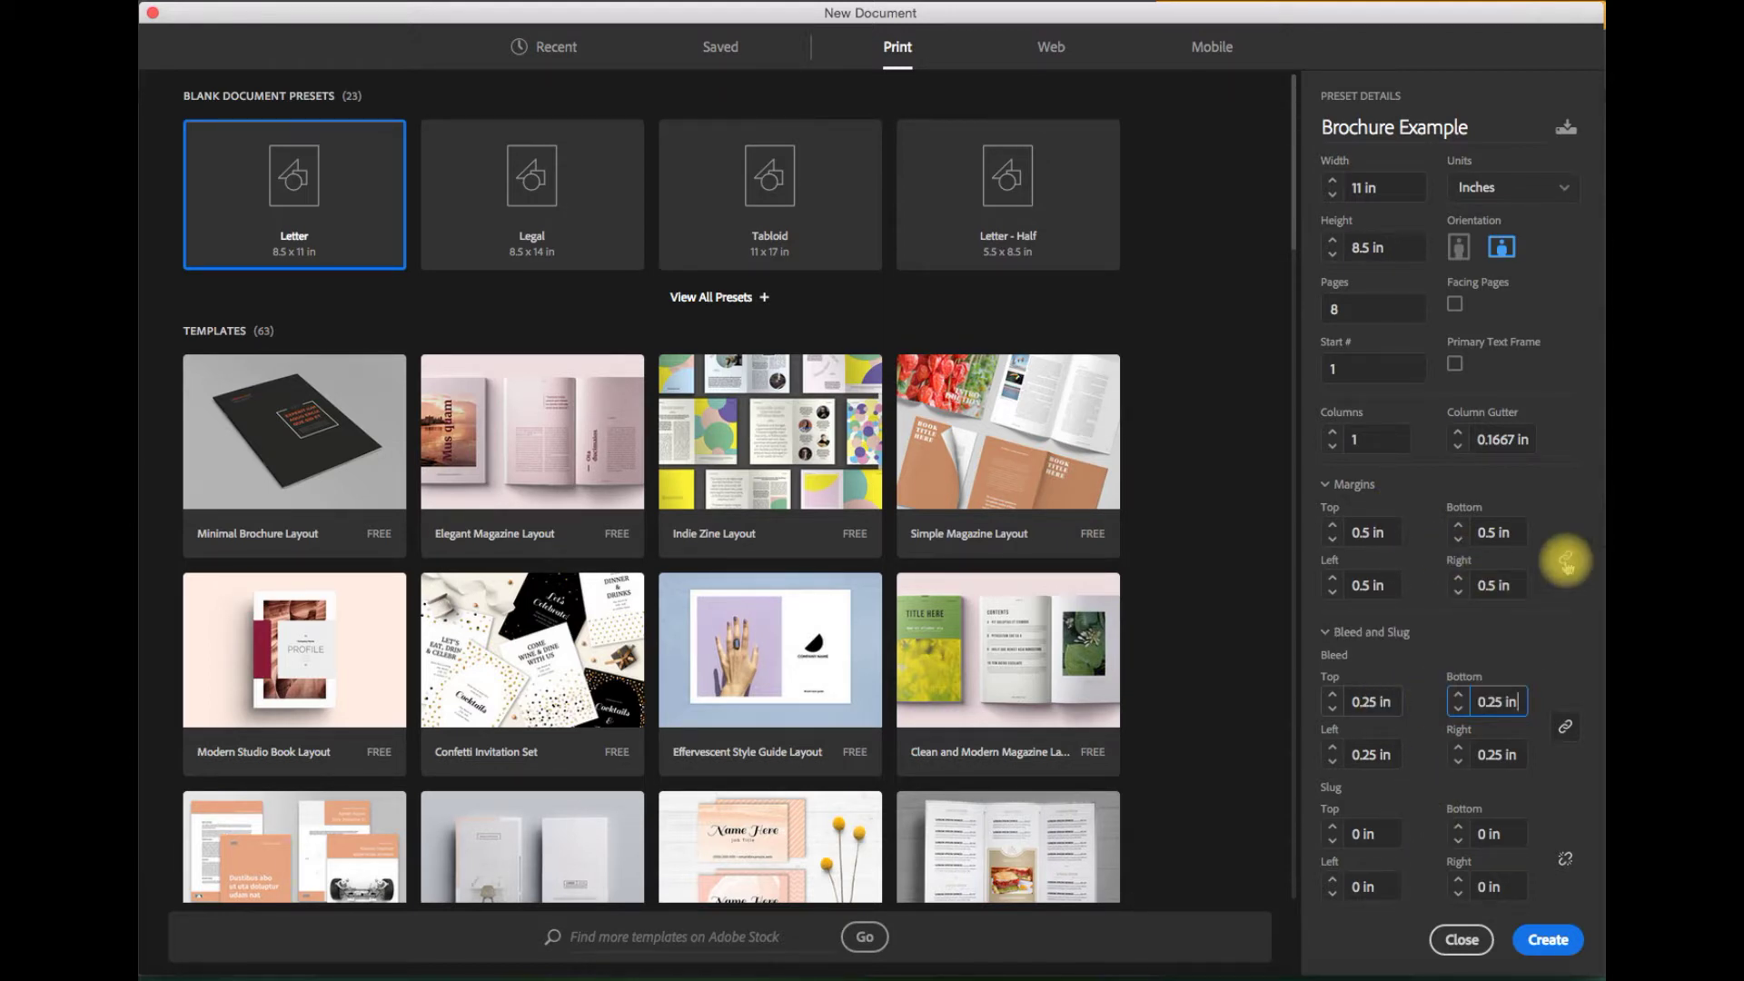
left_click(1383, 704)
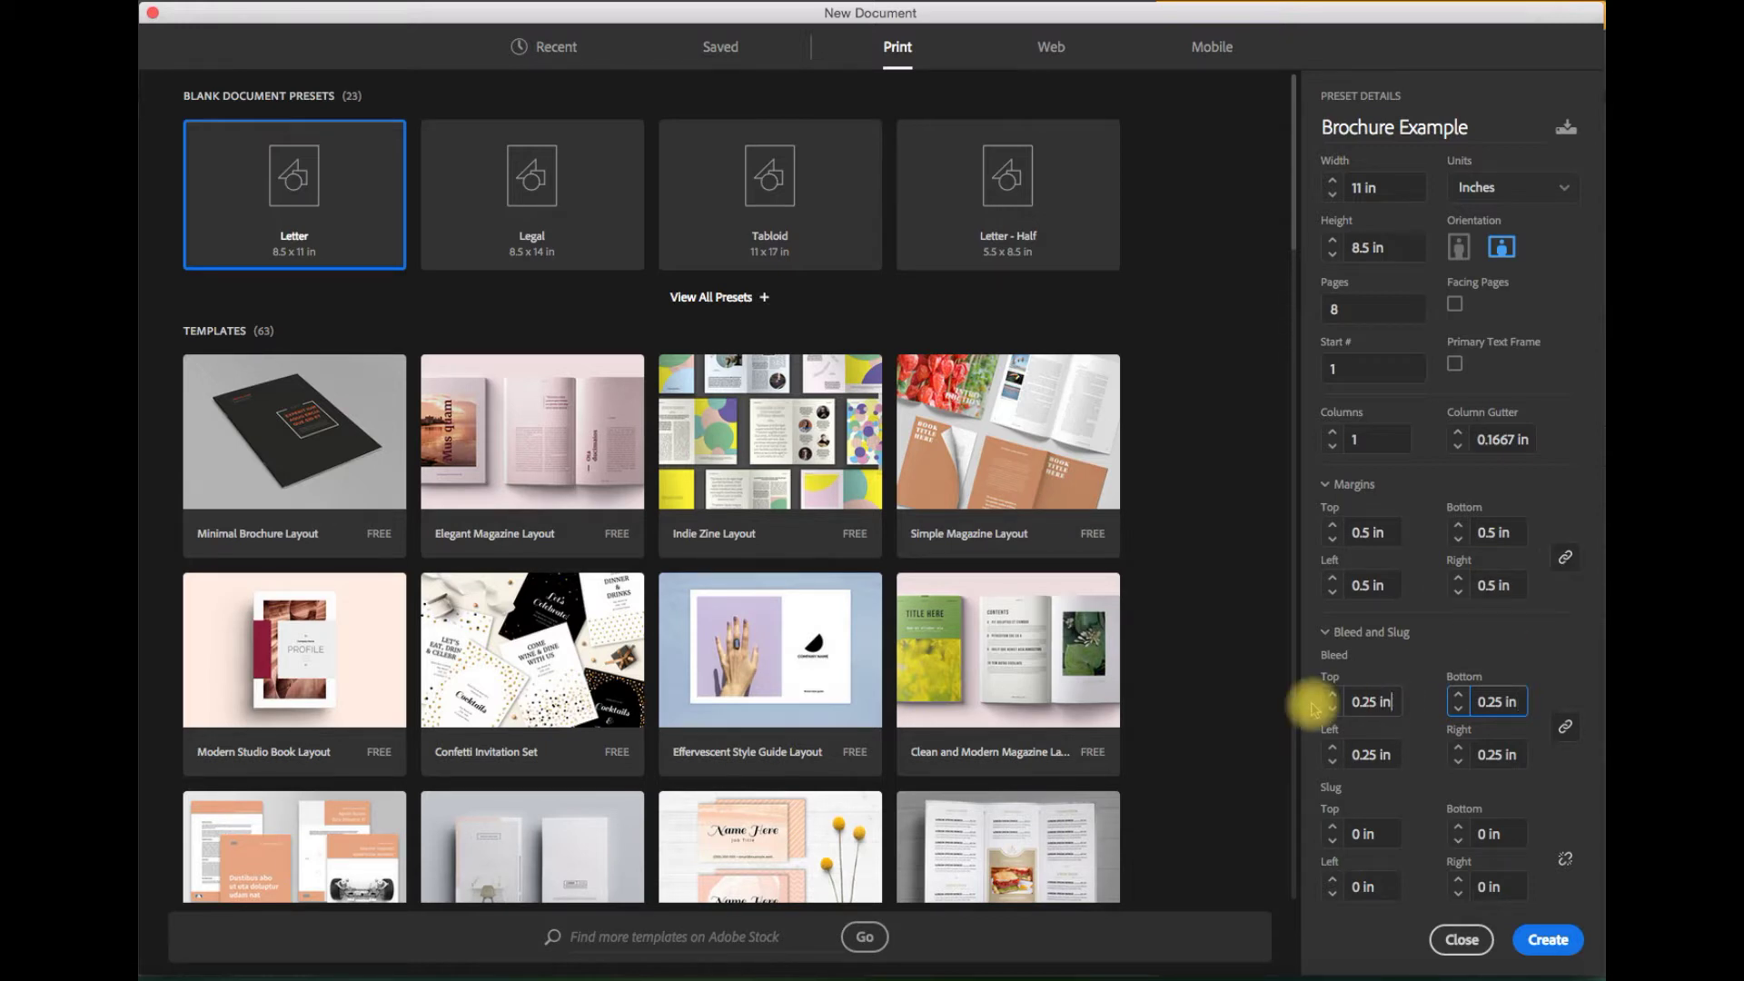
triple_click(1354, 700)
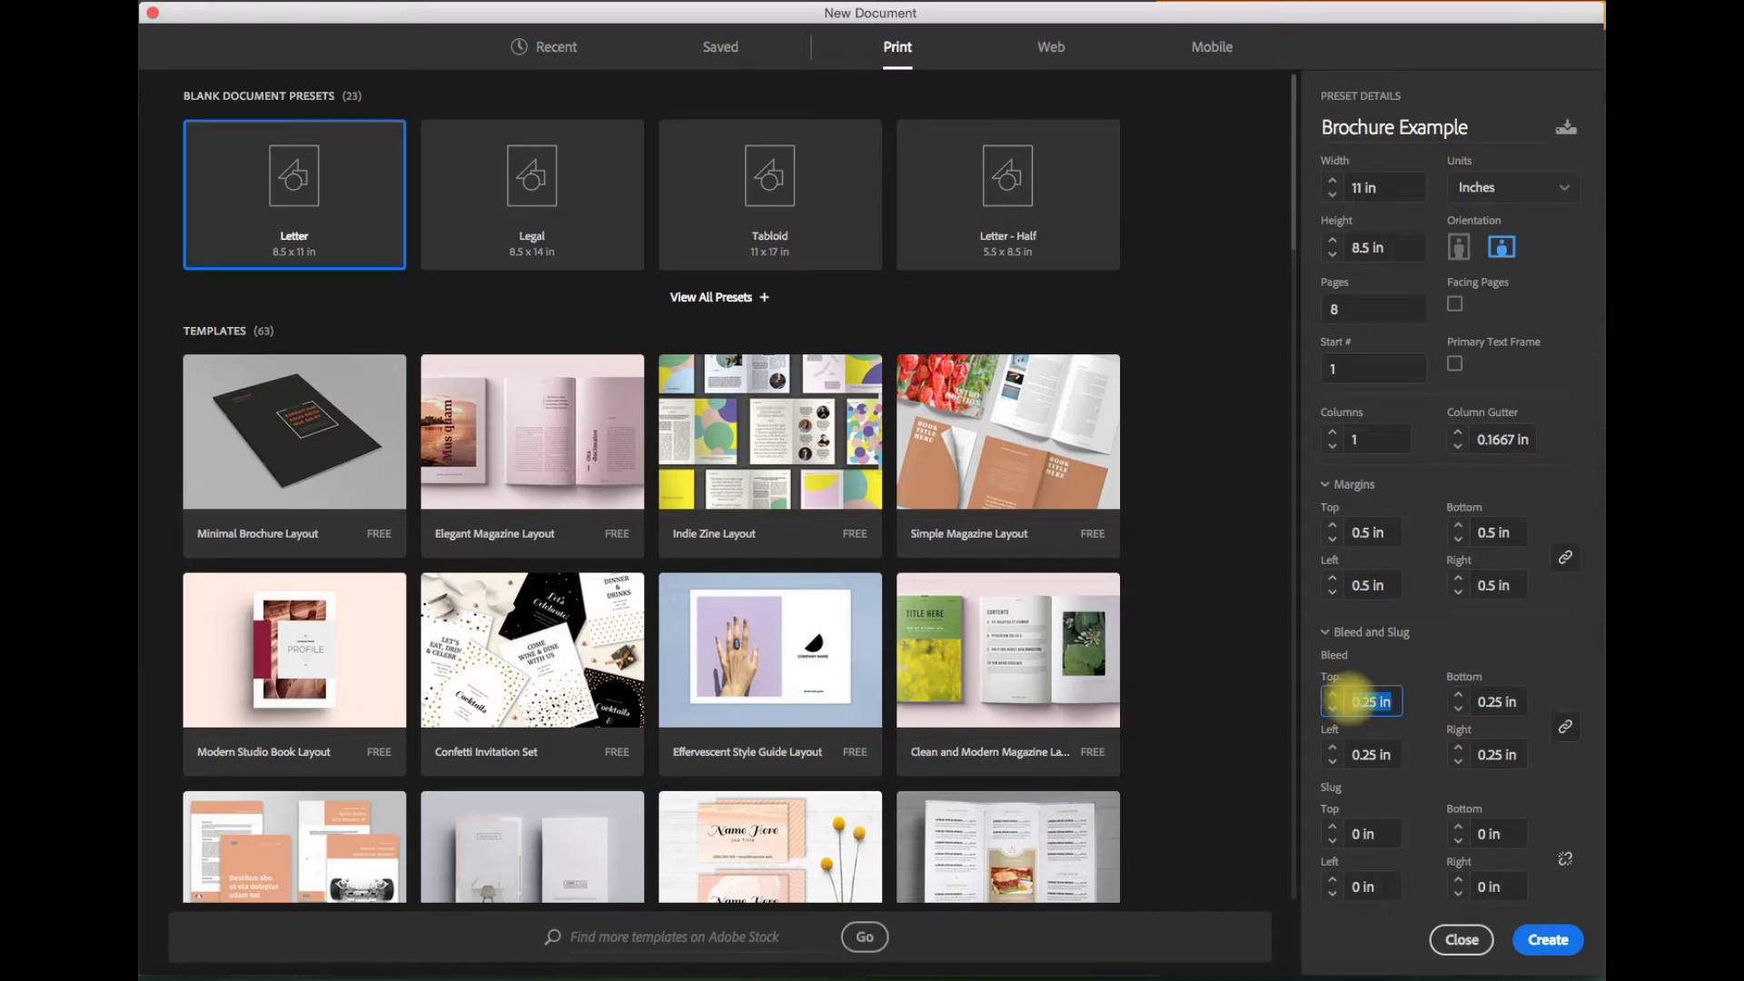
key("BackSpace")
type(".125")
key("Tab")
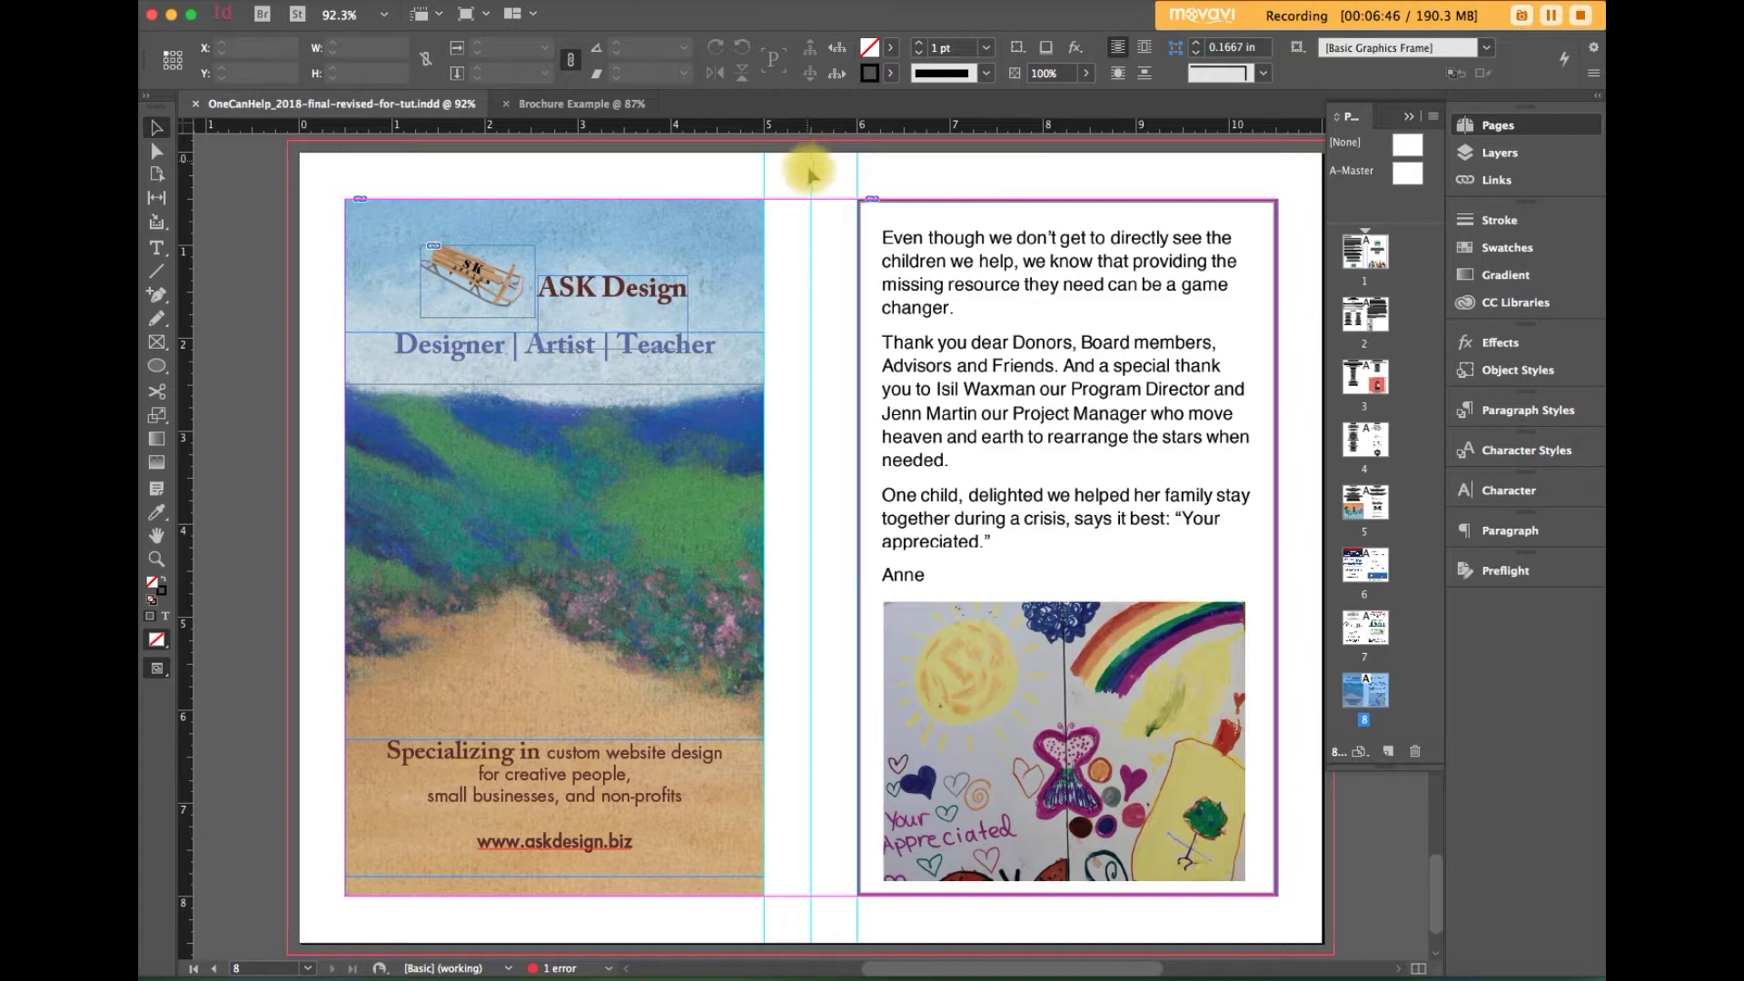
Step: Deselect the cover image and zoom into the OneCanHelp cover page's top-left corner at the bleed
left_click(554, 547)
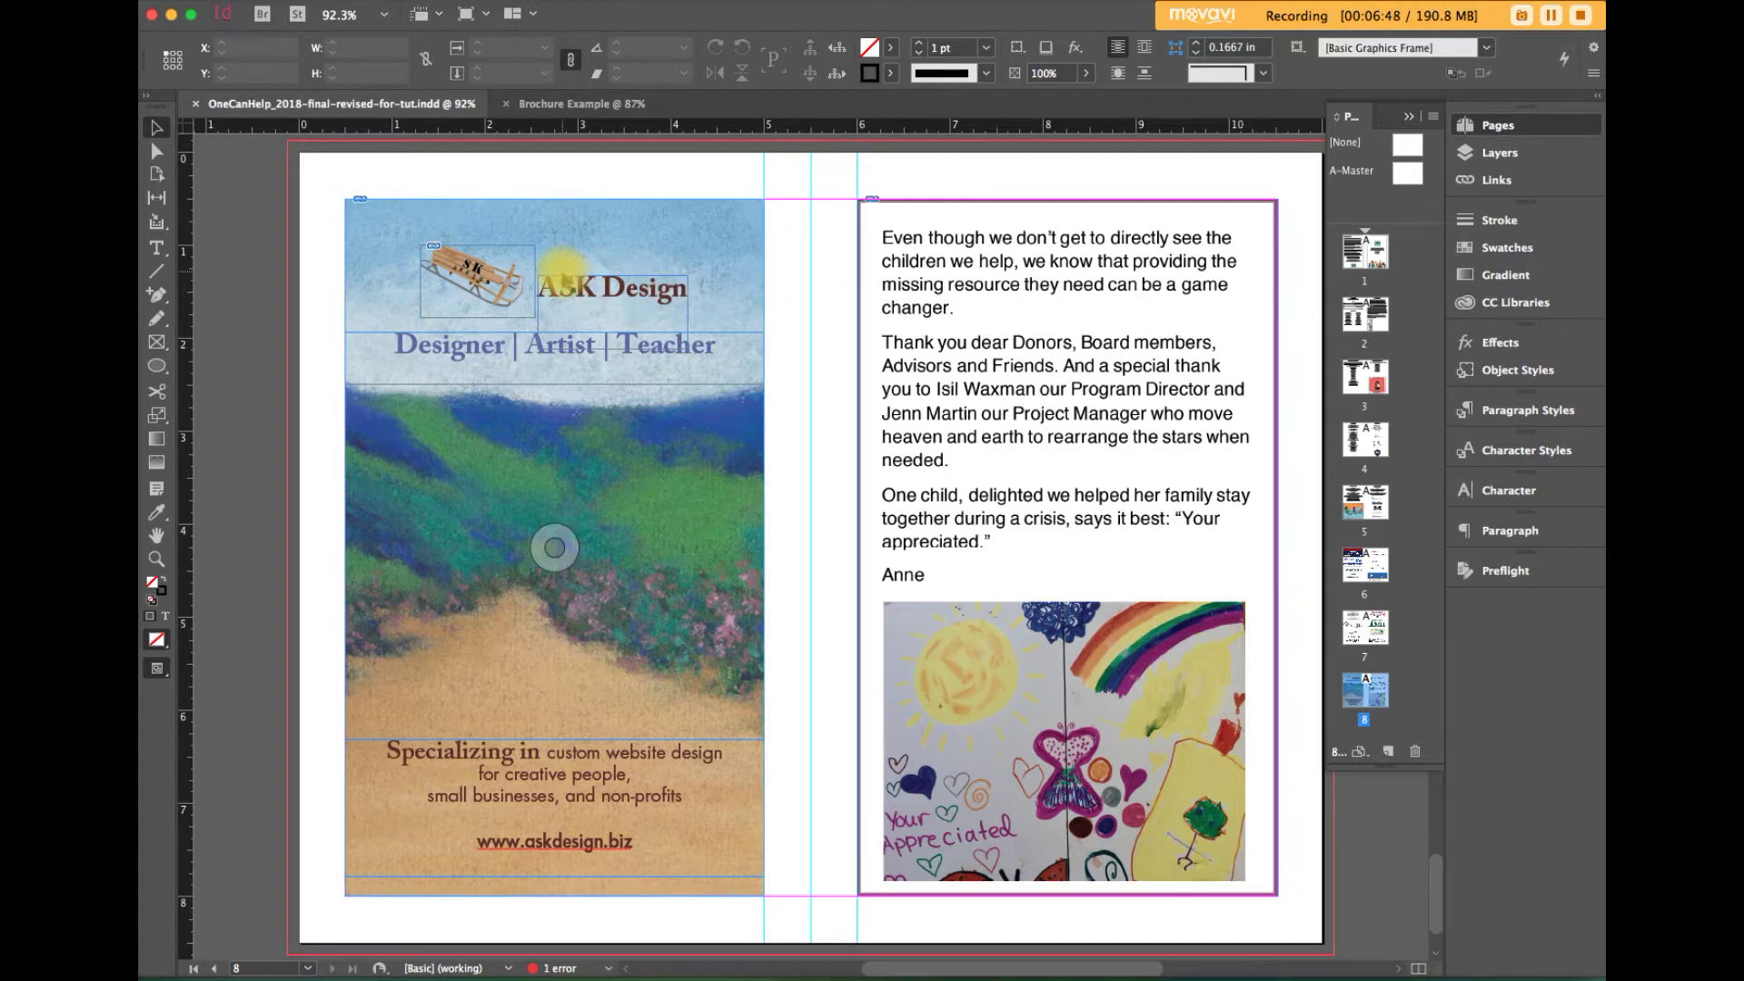
key("super+shift+a")
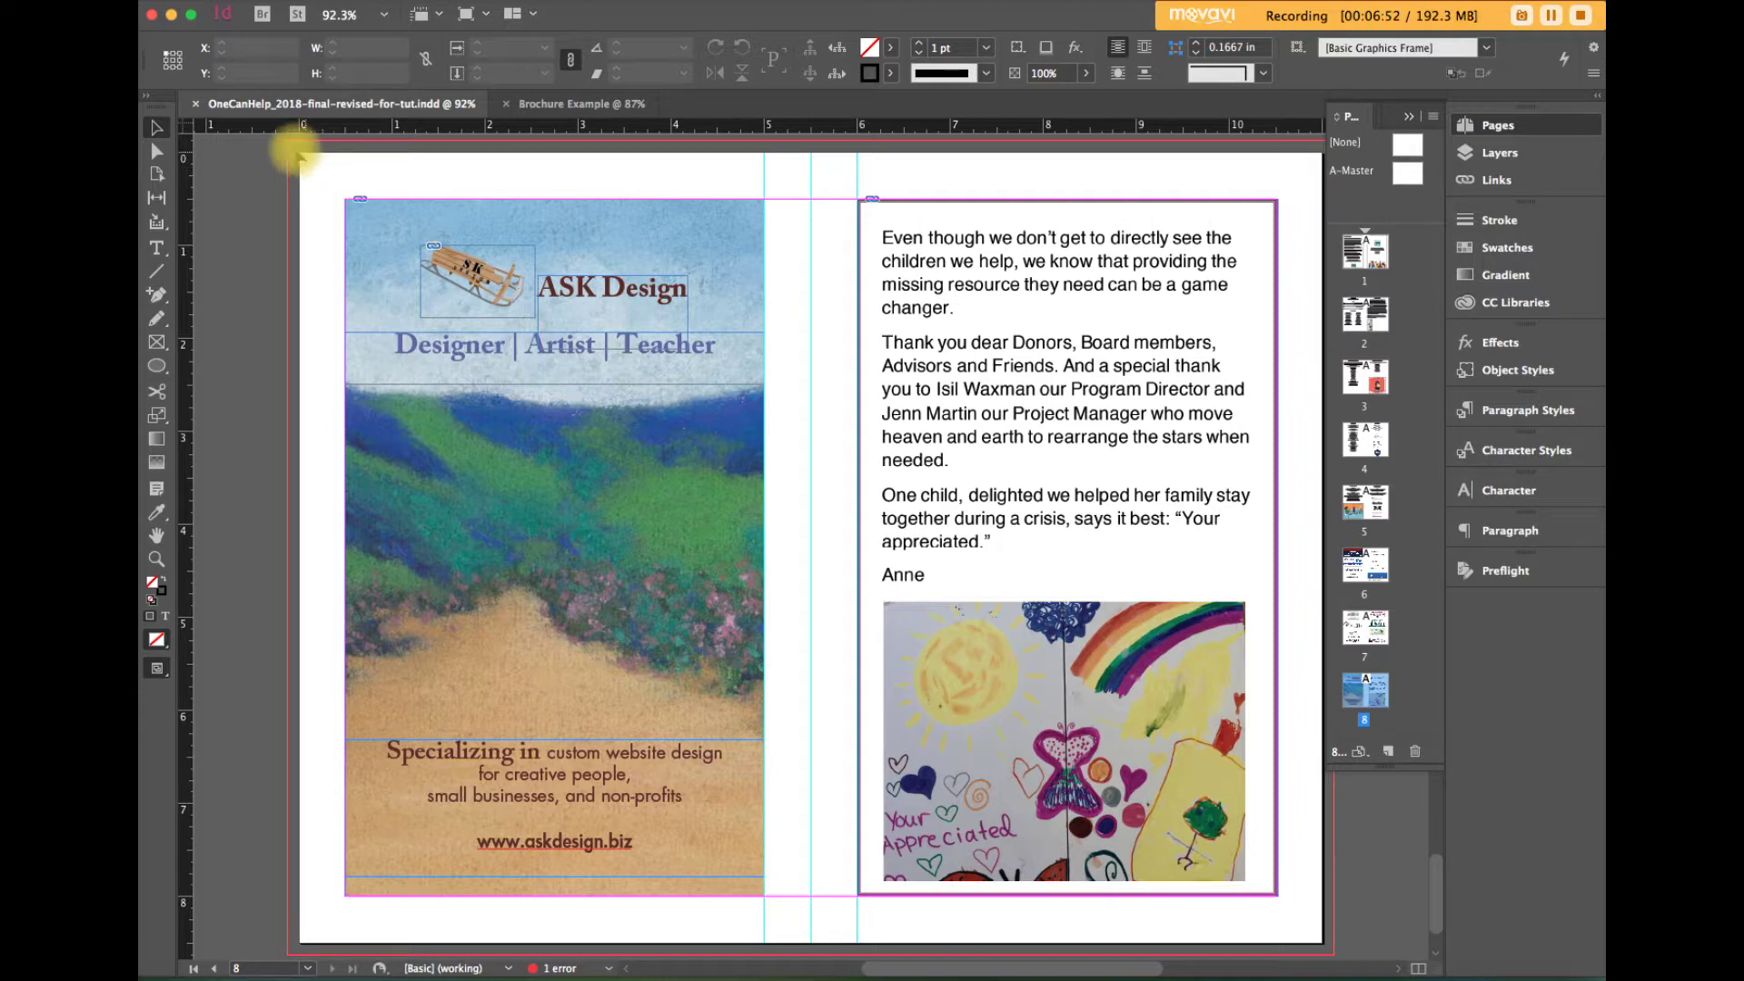
left_click(269, 147)
left_click_drag(428, 288, 554, 471)
scroll(508, 409, "up", 4)
scroll(700, 611, "right", 5)
scroll(701, 611, "up", 3)
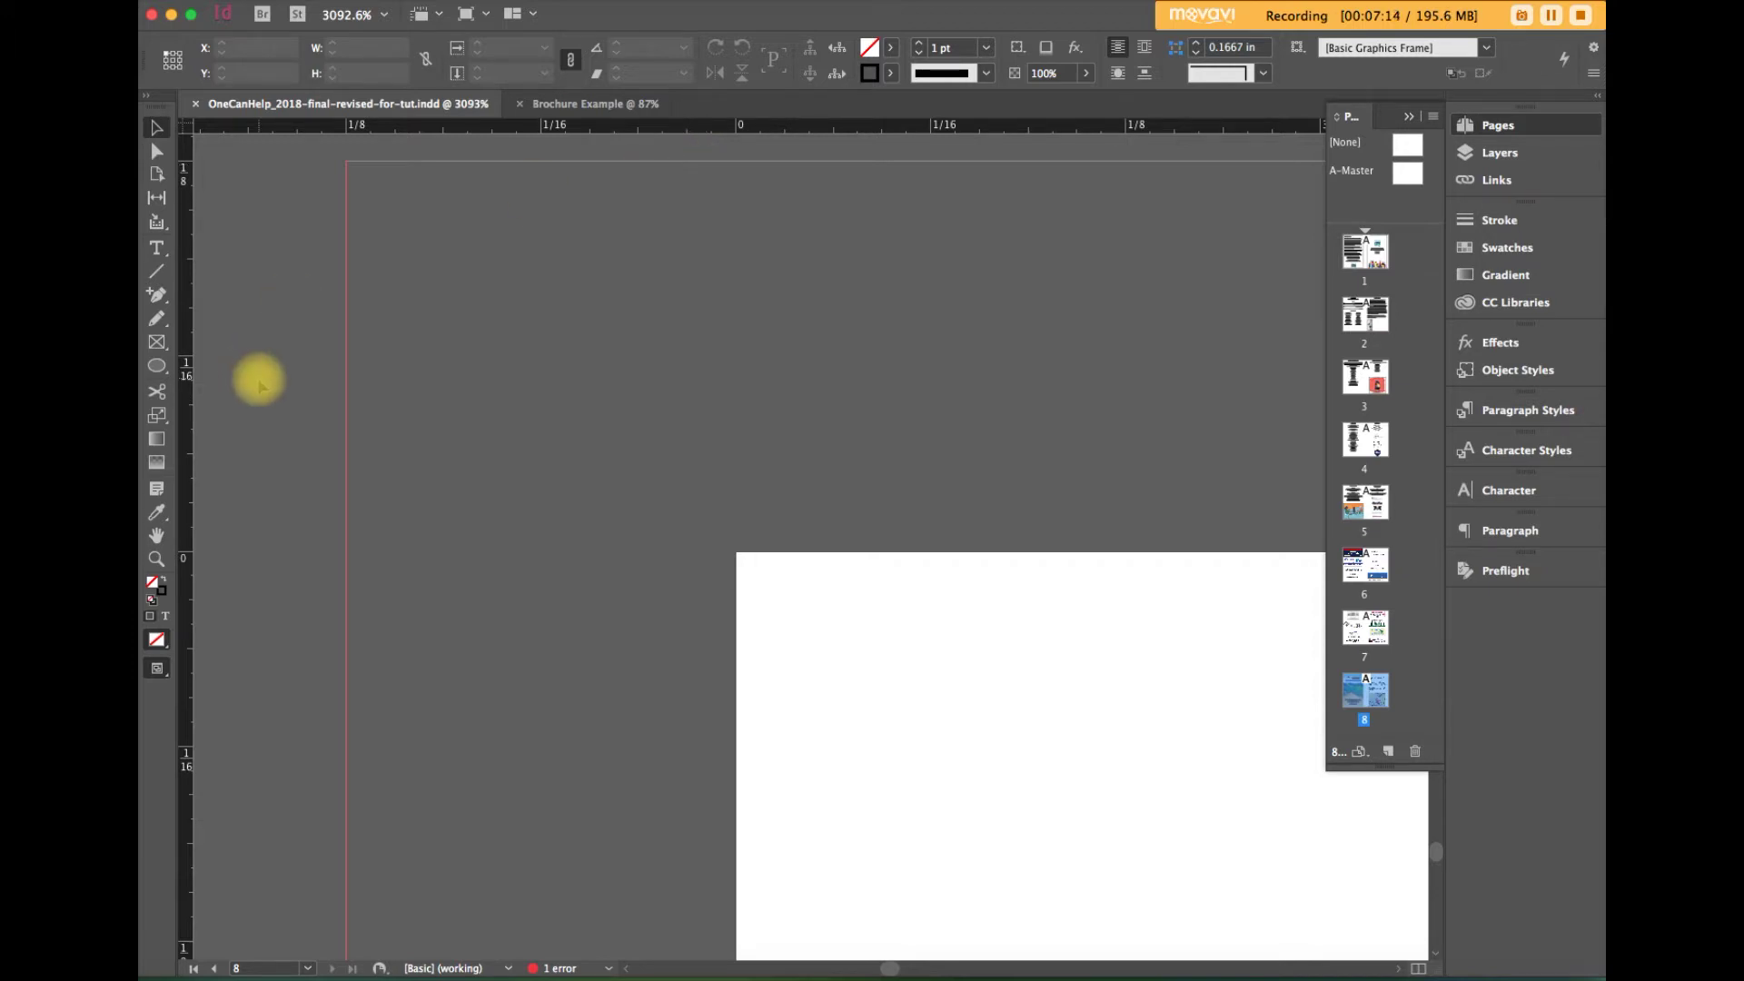
key("super+0")
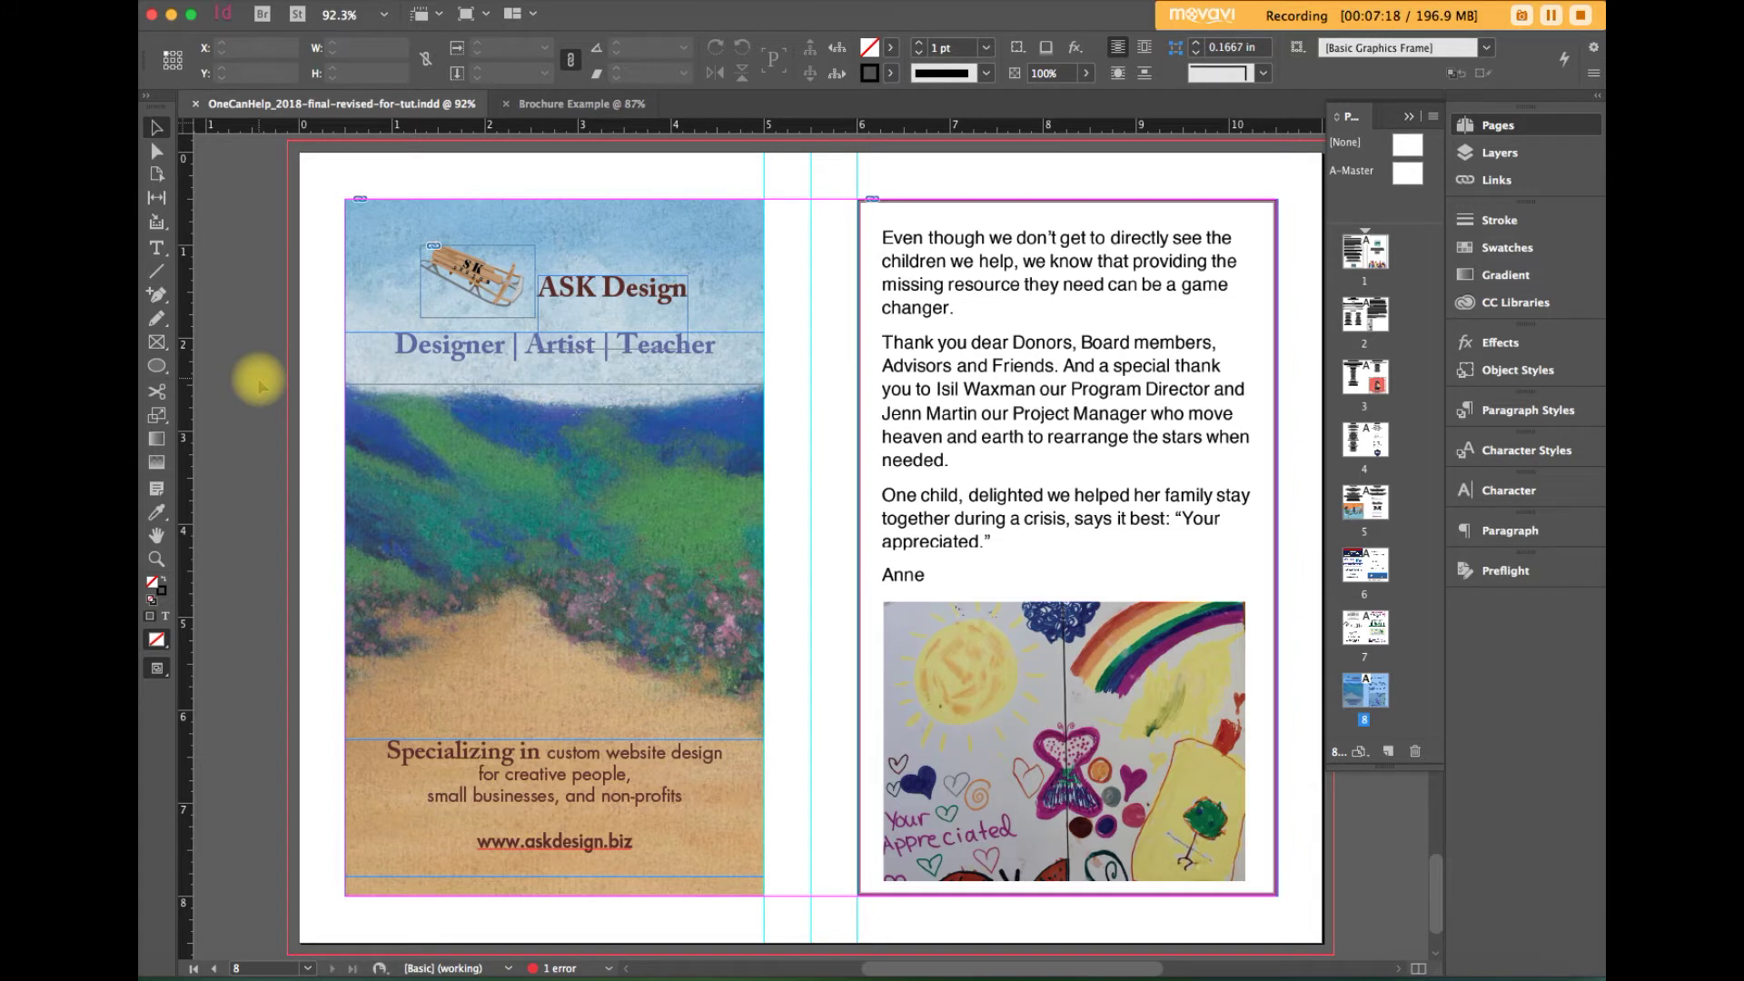
key("w")
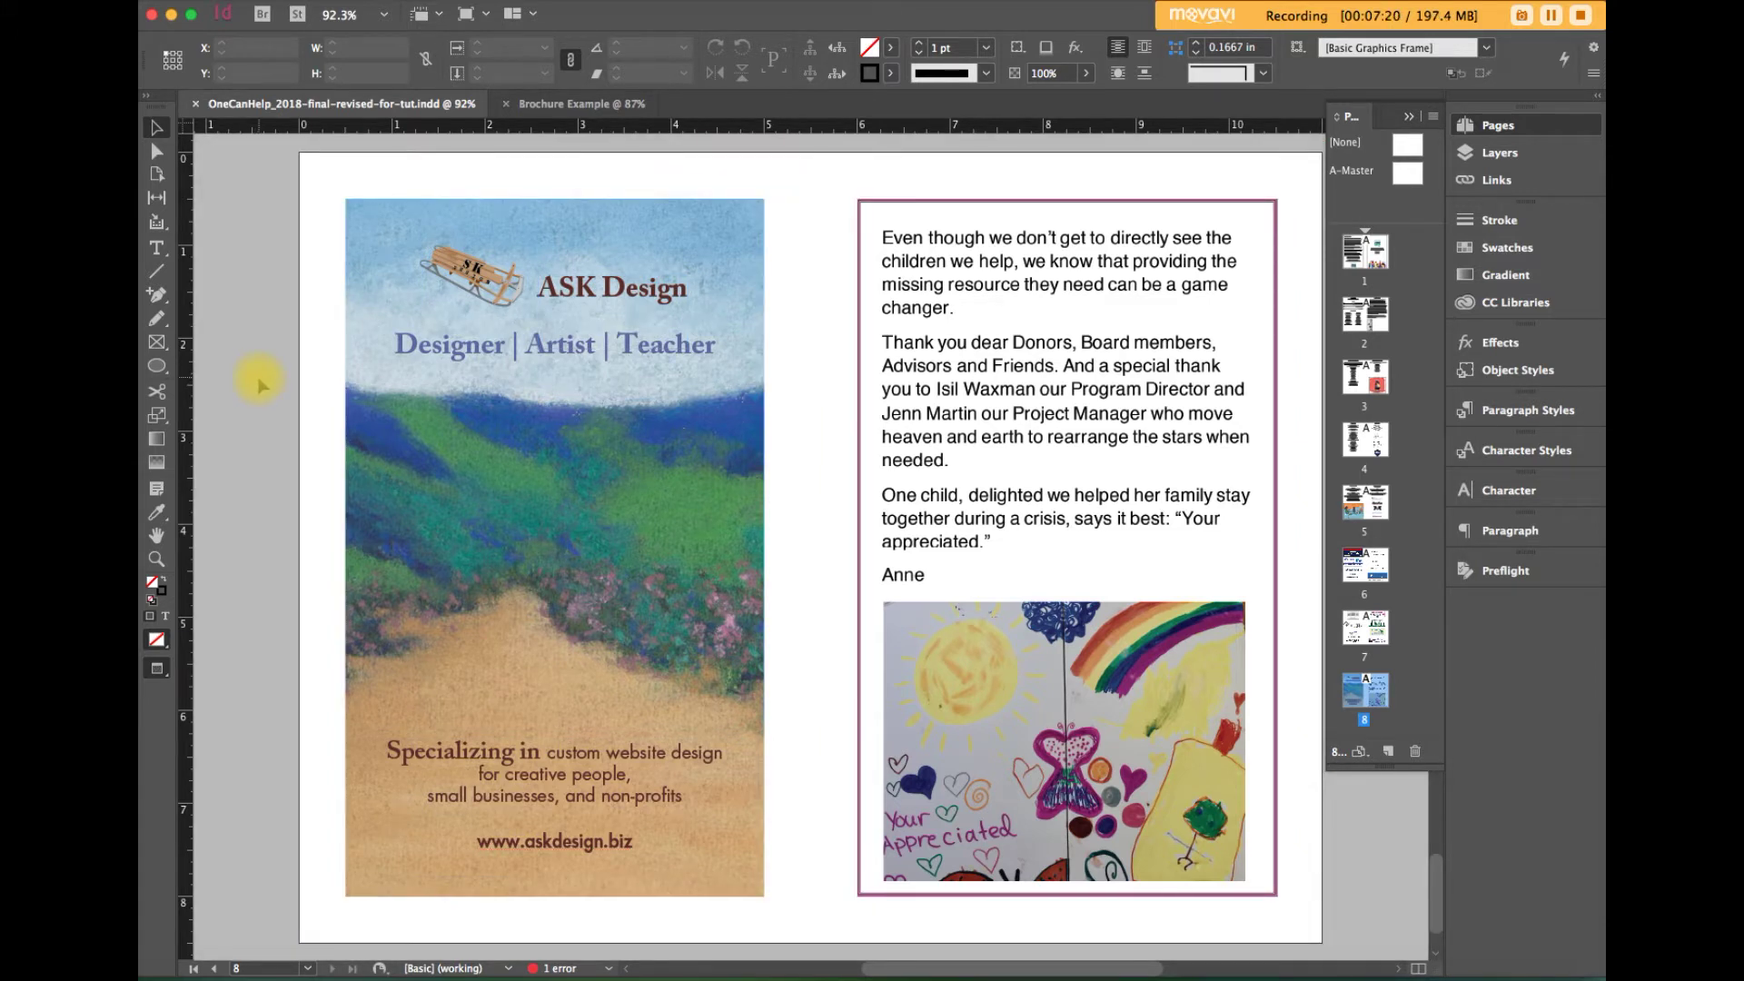
key("w")
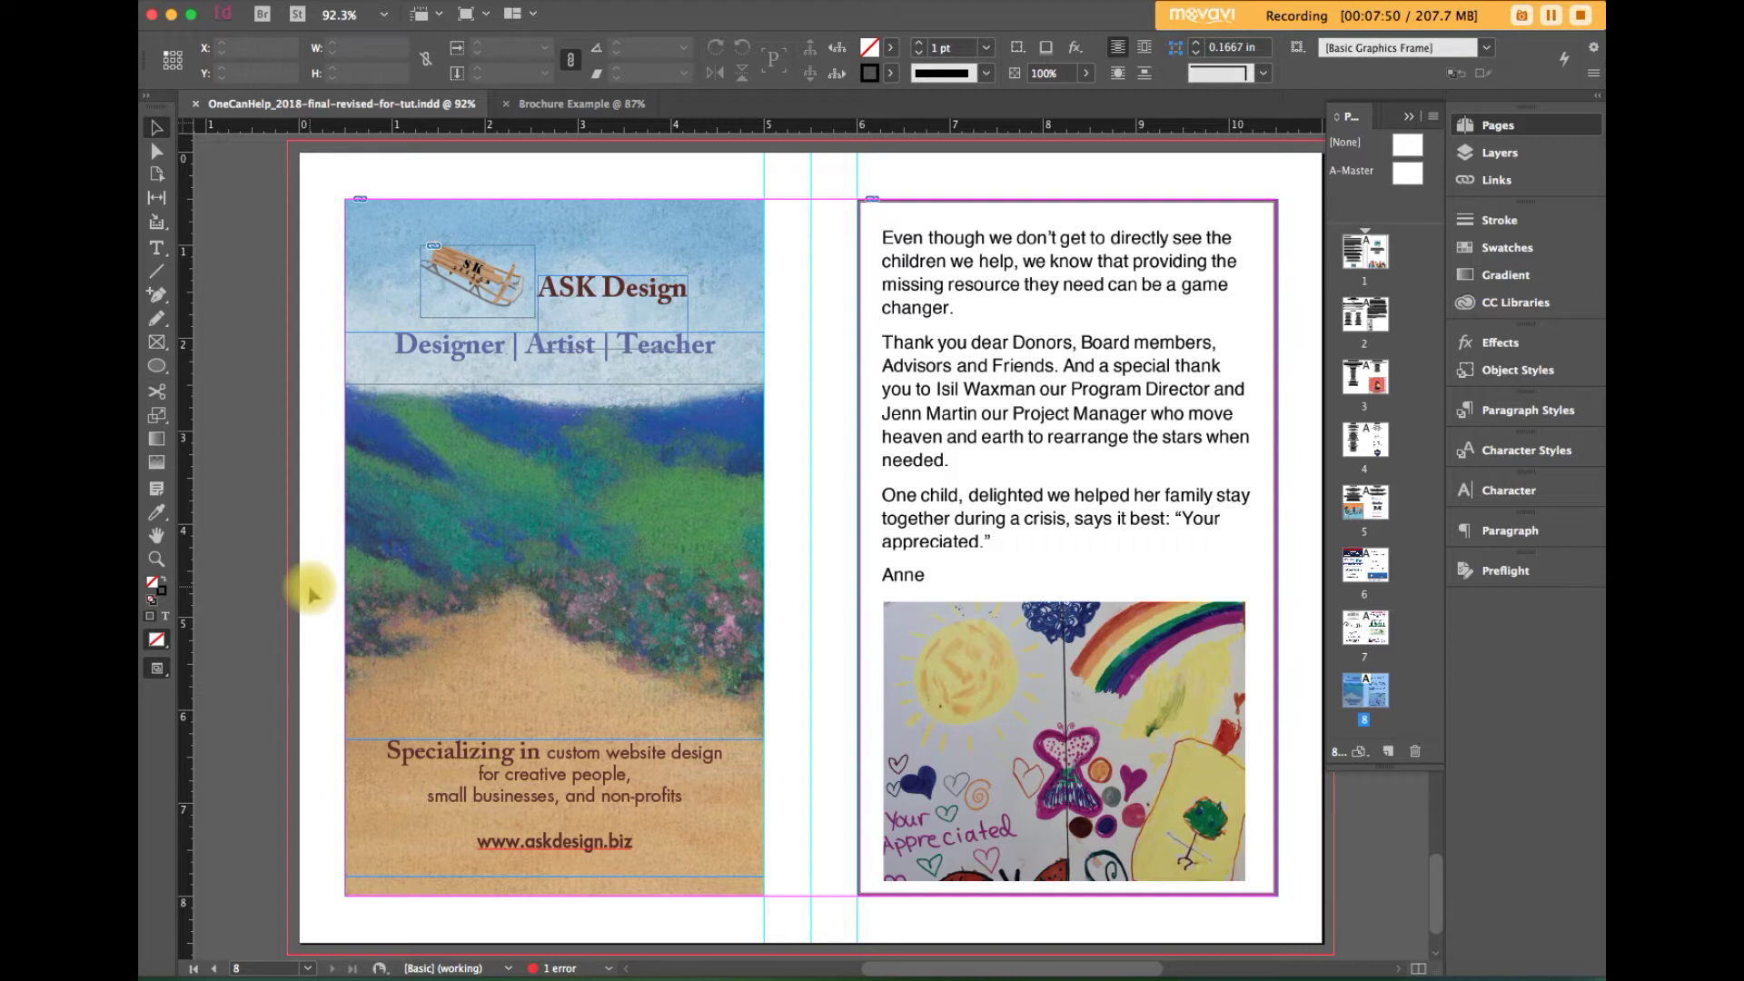
Step: Stretch the cover image's top-left, bottom and right edges into the bleed, widening it to 5.625 in
left_click(1551, 15)
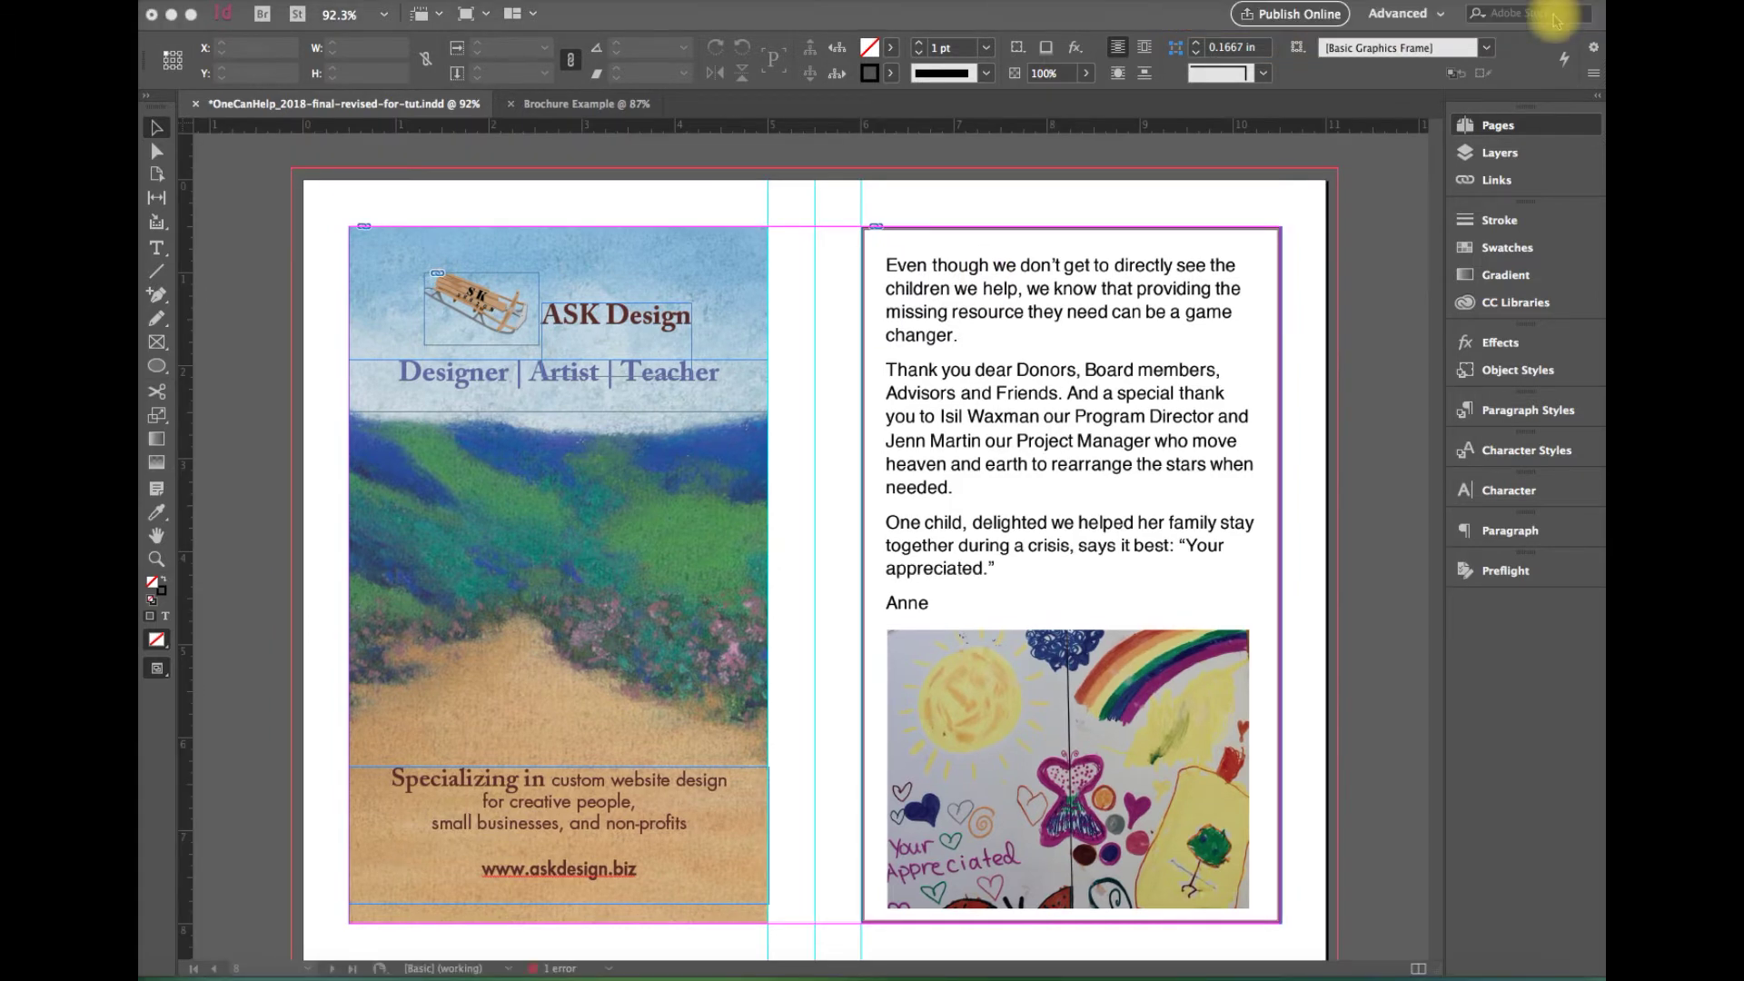
key("super+F12")
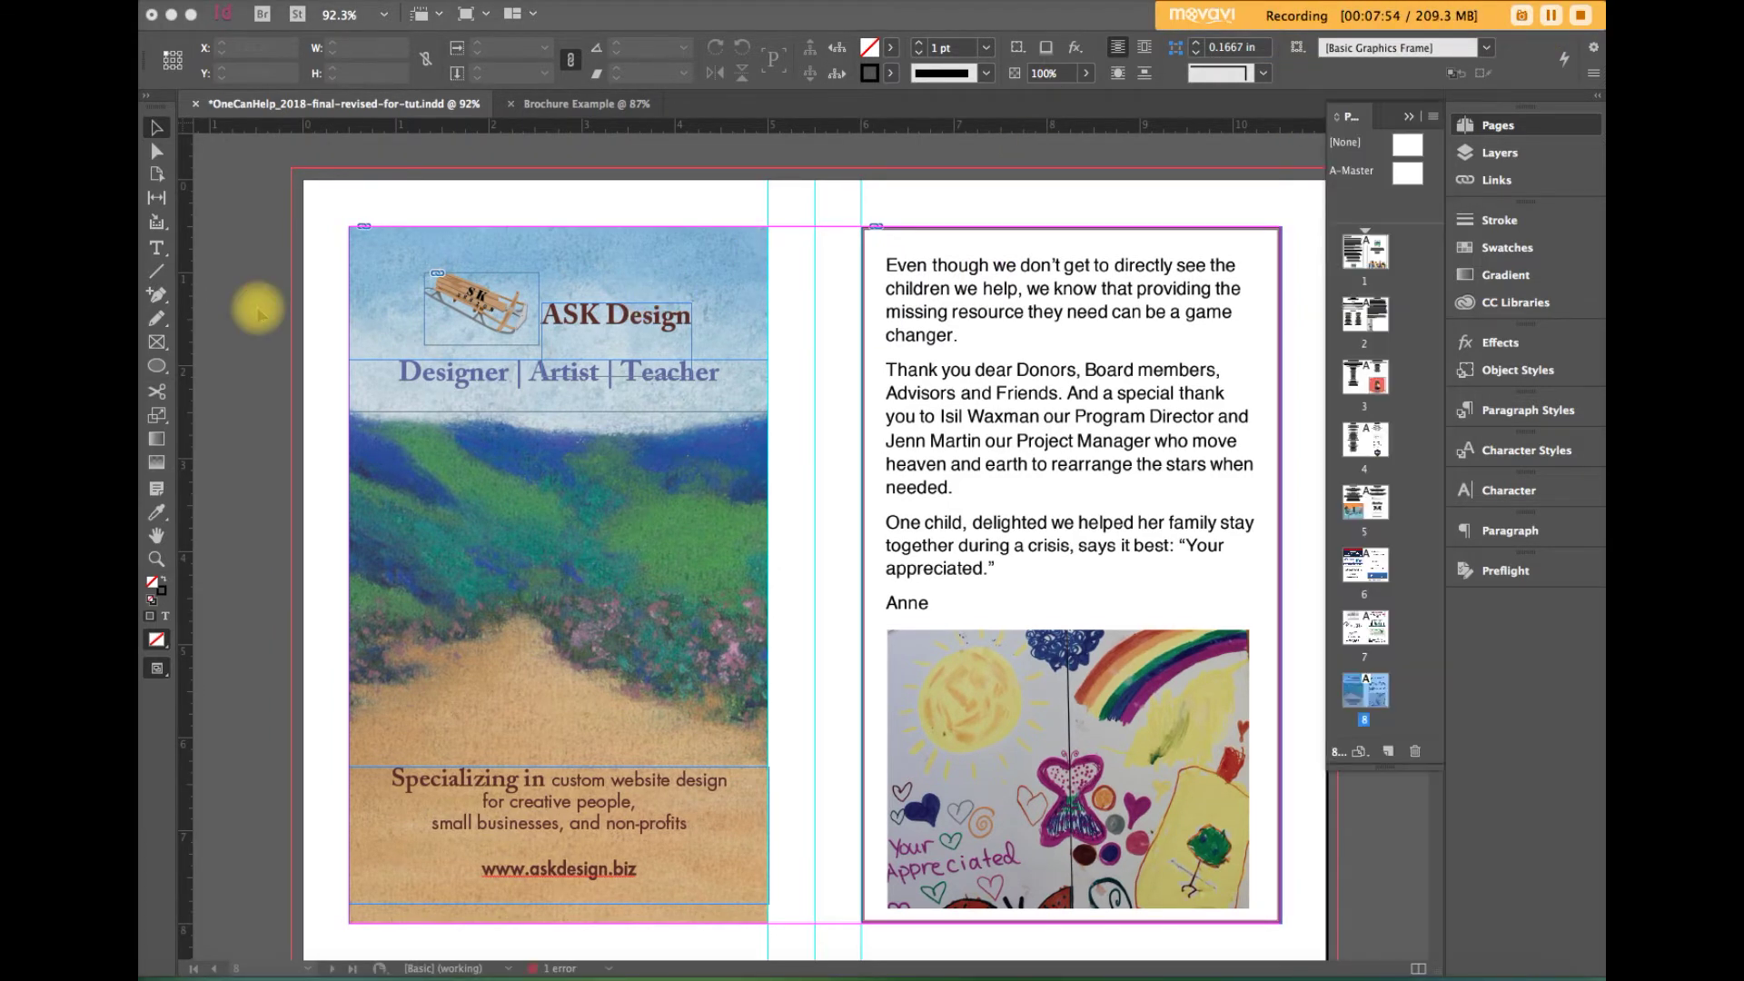
left_click(527, 241)
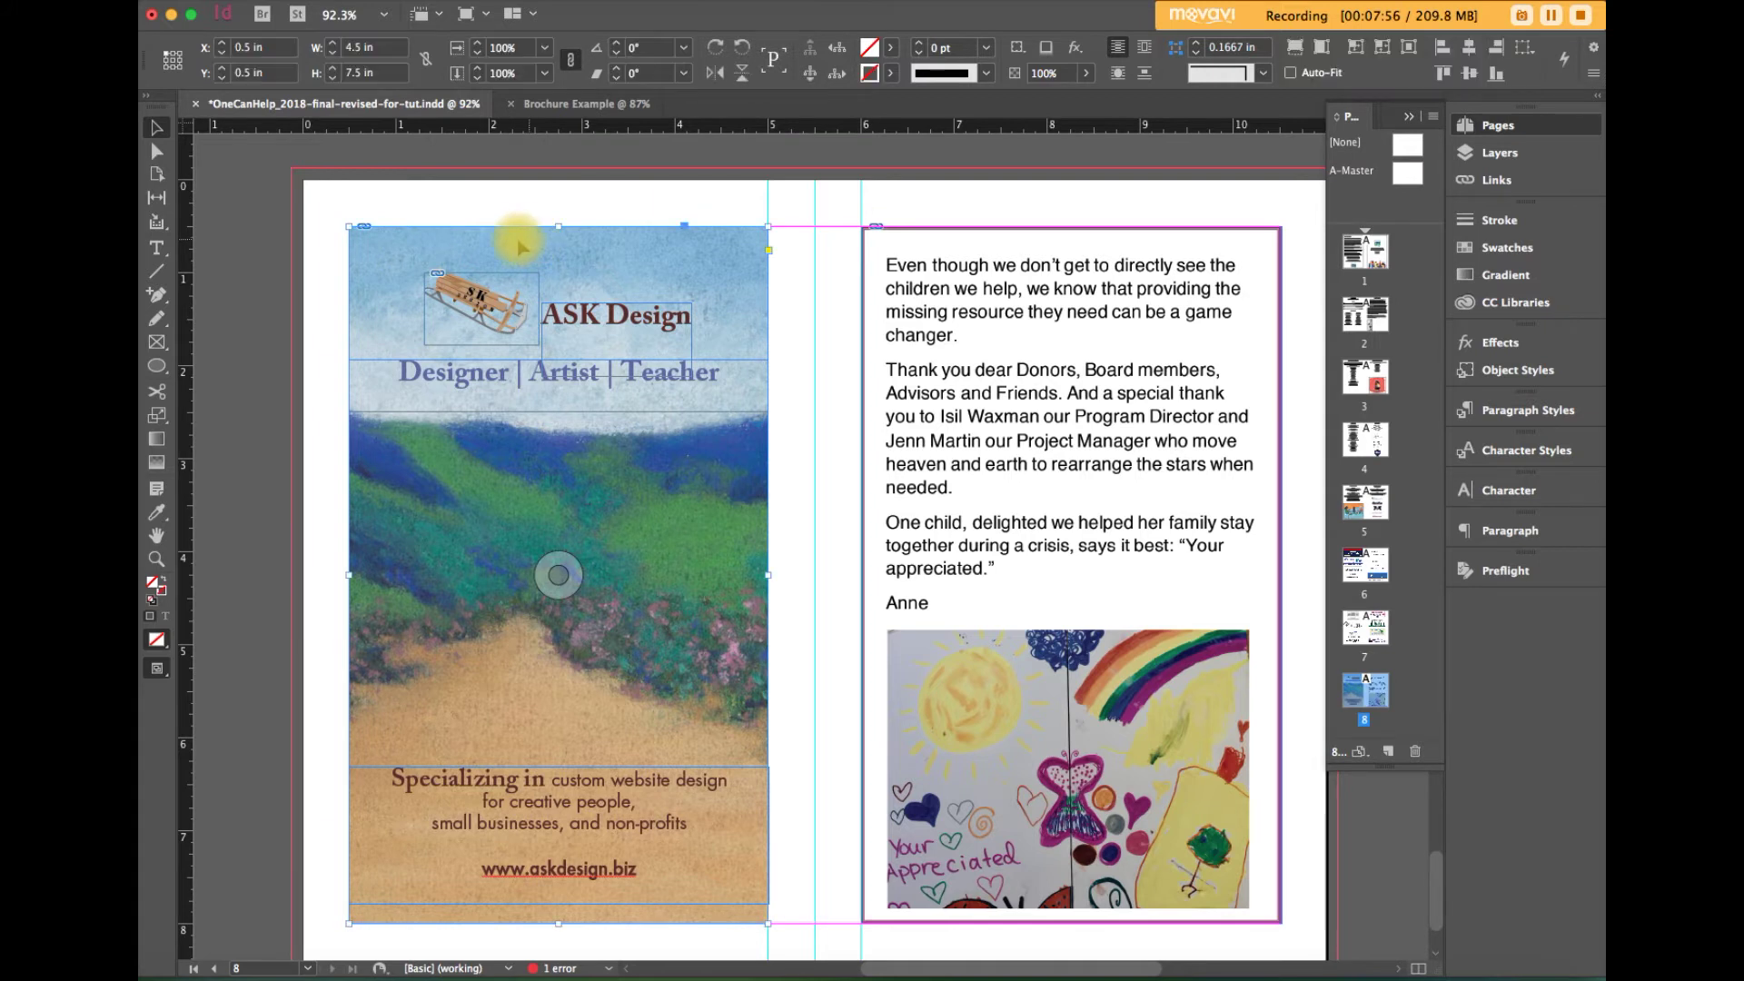
left_click_drag(345, 224, 291, 168)
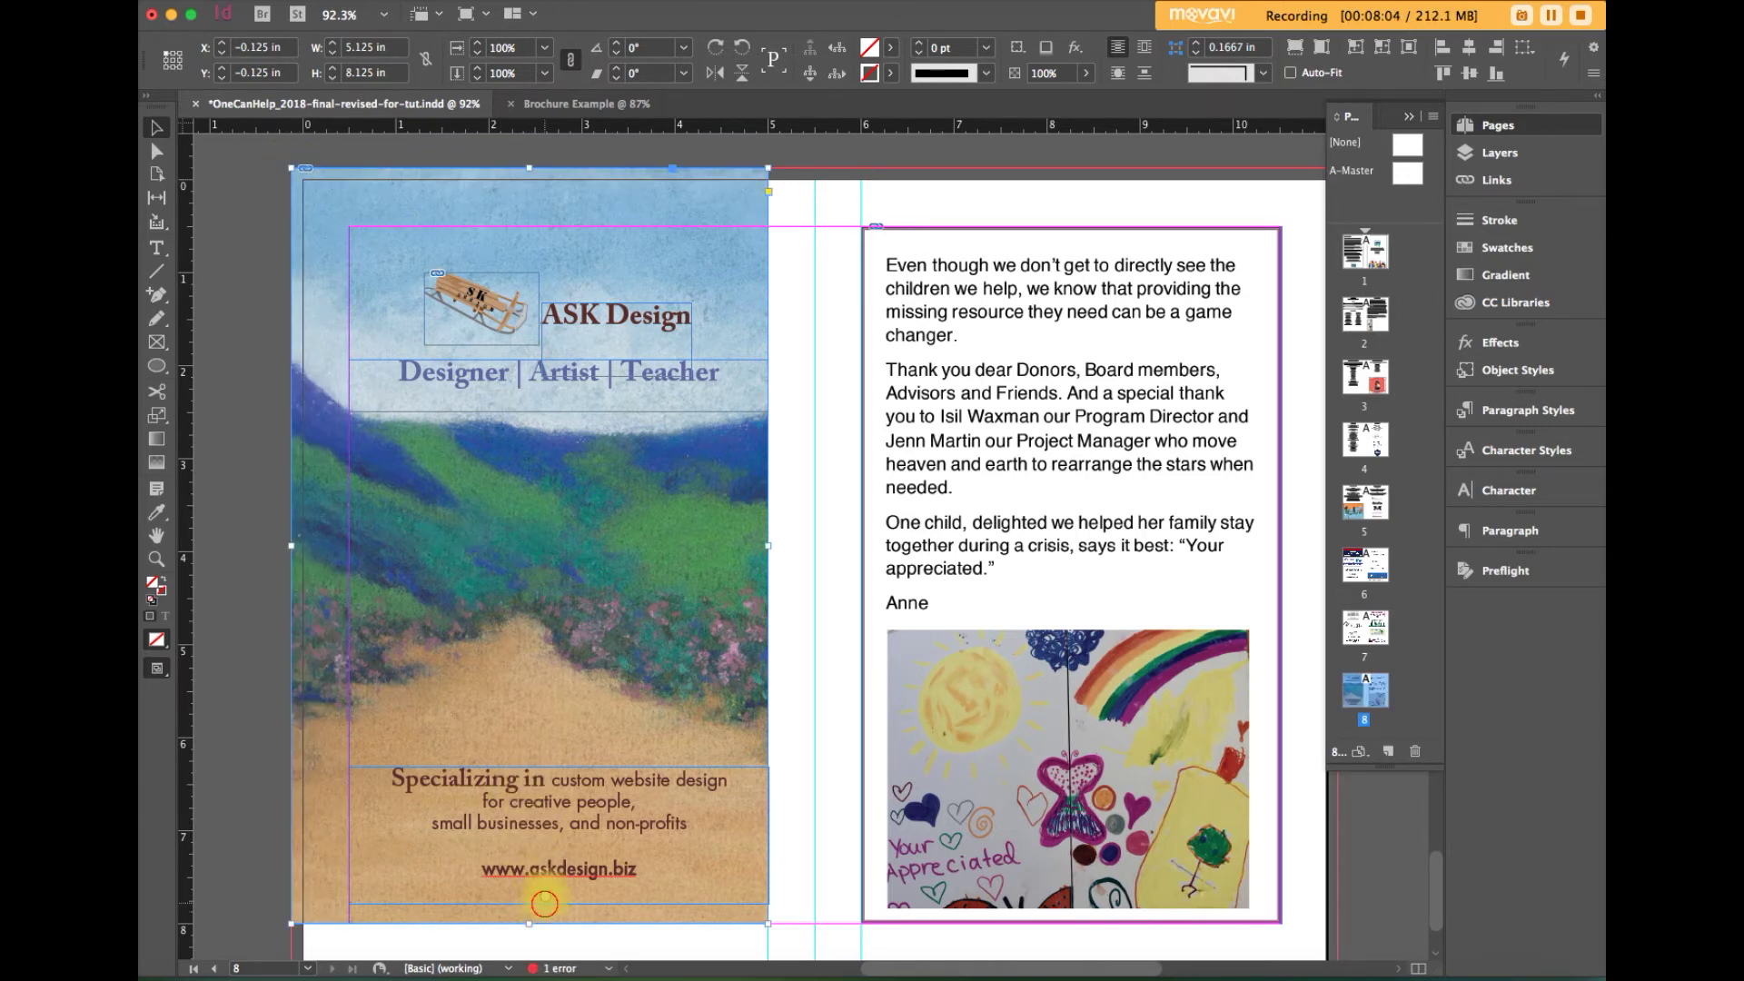
scroll(545, 872, "down", 2)
scroll(557, 770, "down", 1)
left_click_drag(539, 787, 536, 845)
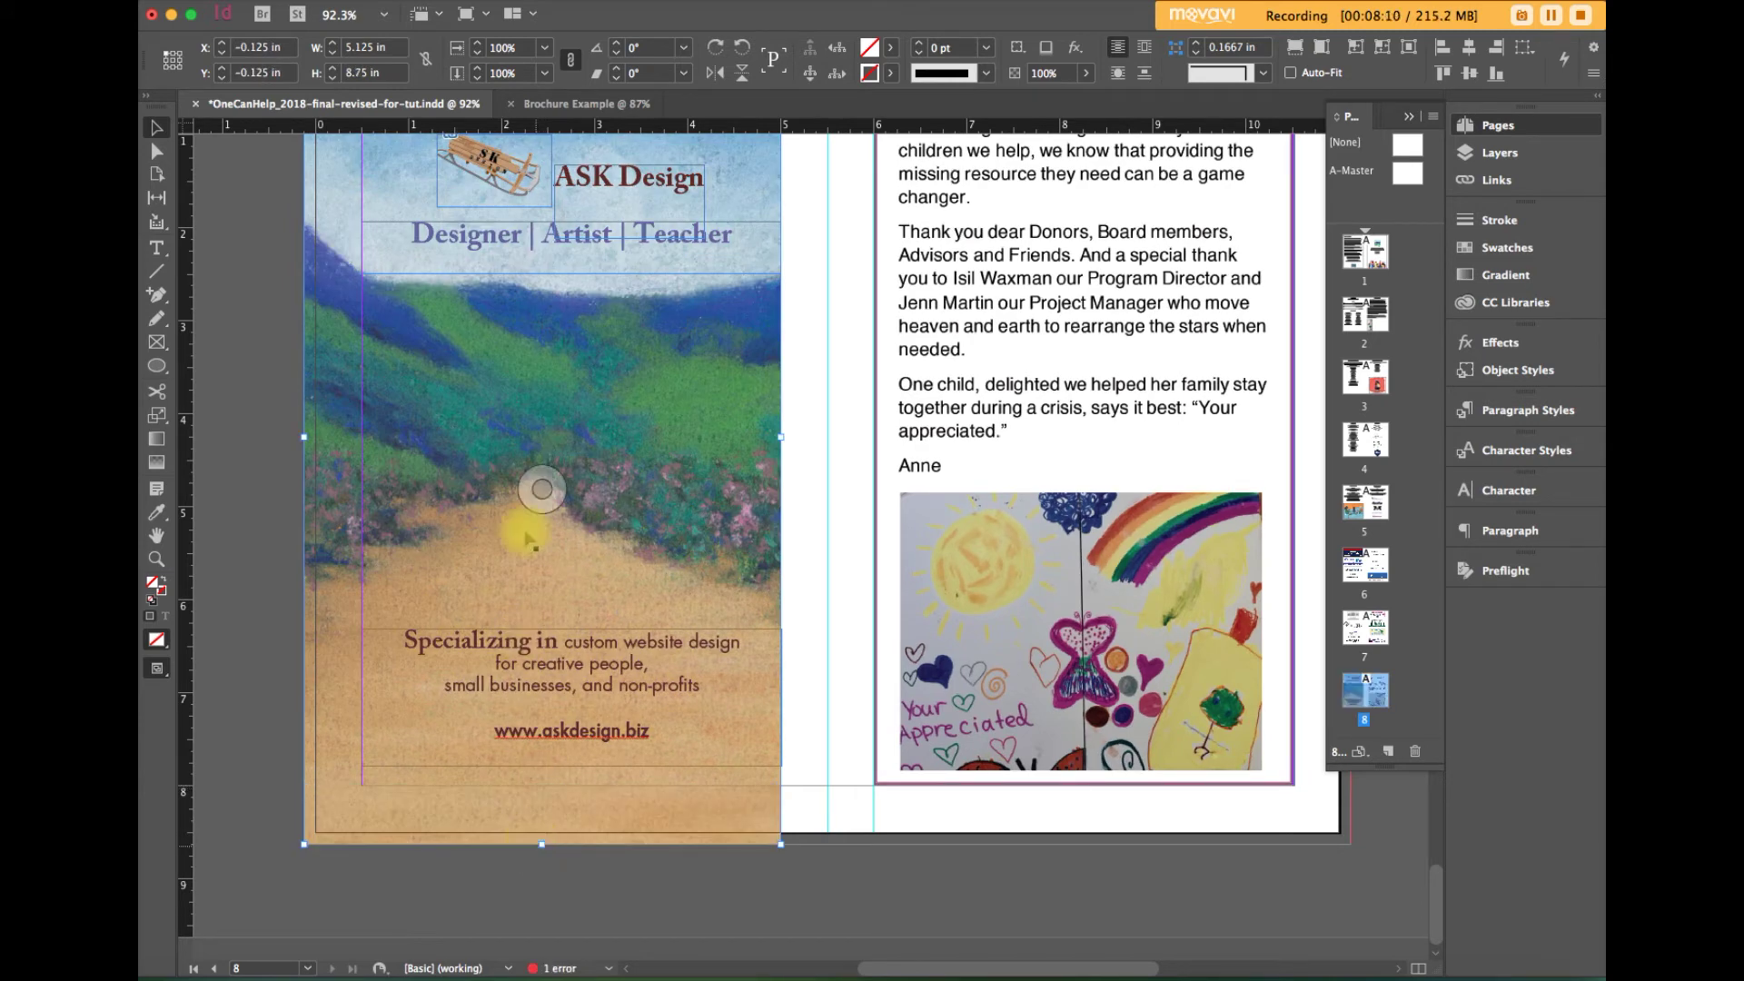
scroll(414, 704, "up", 4)
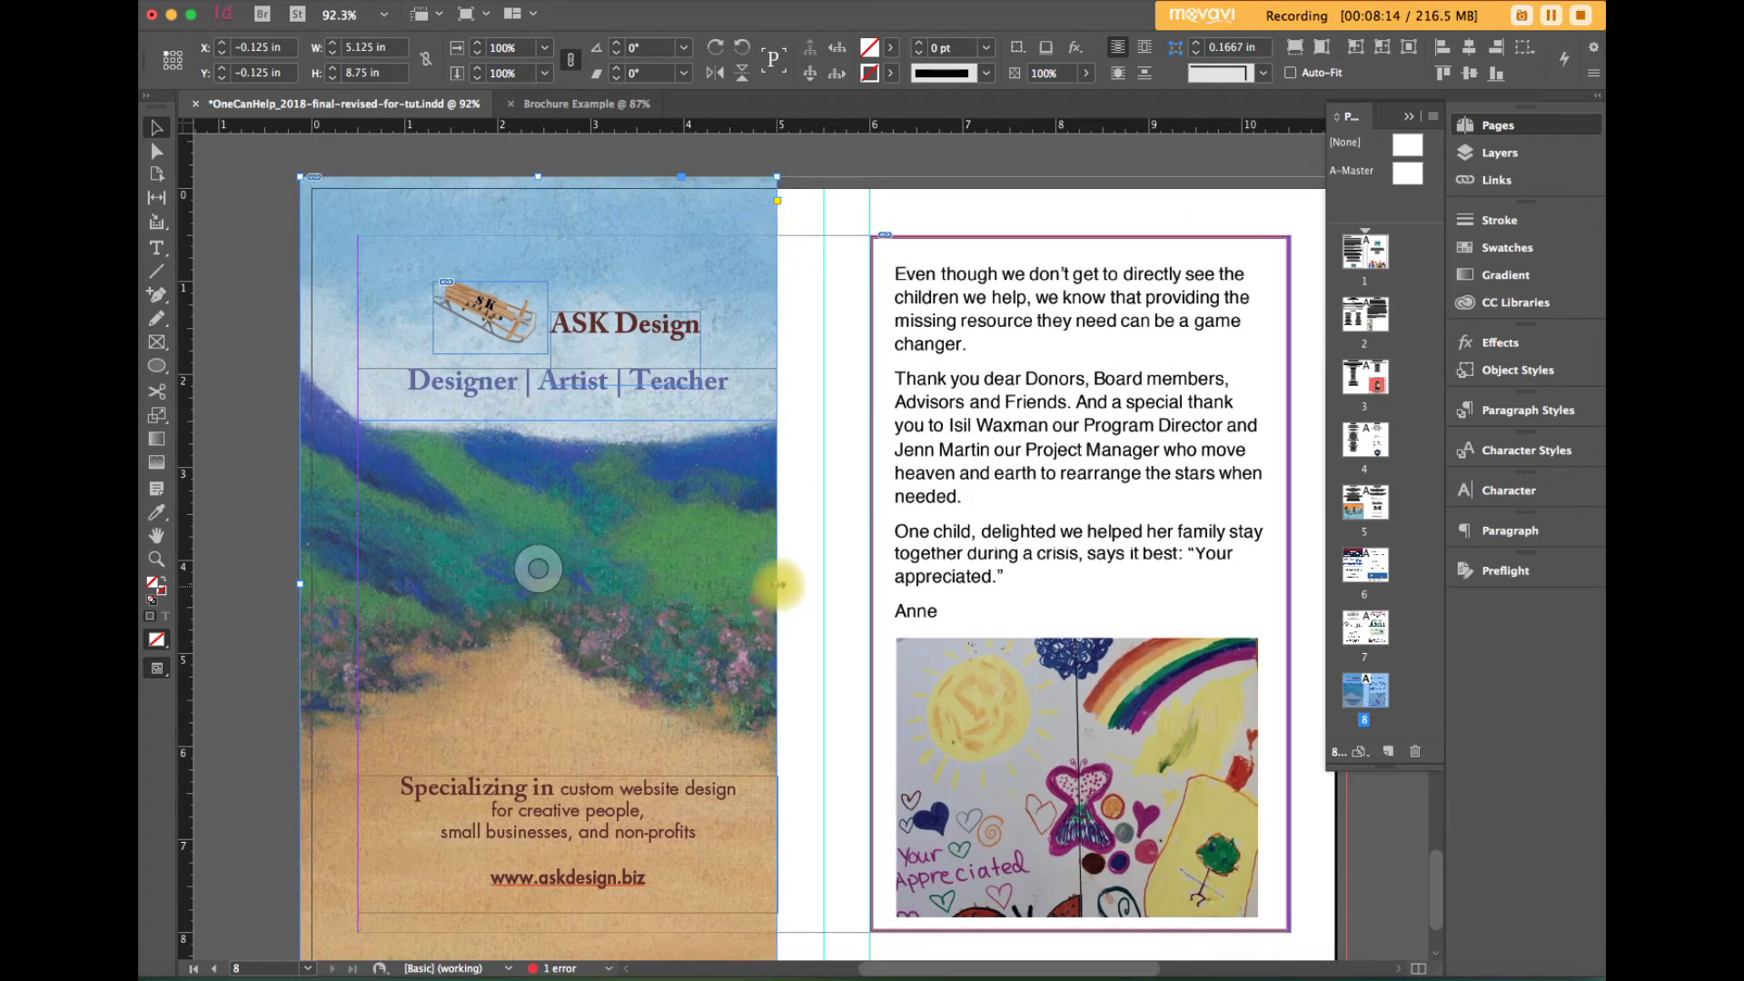
left_click_drag(777, 584, 822, 584)
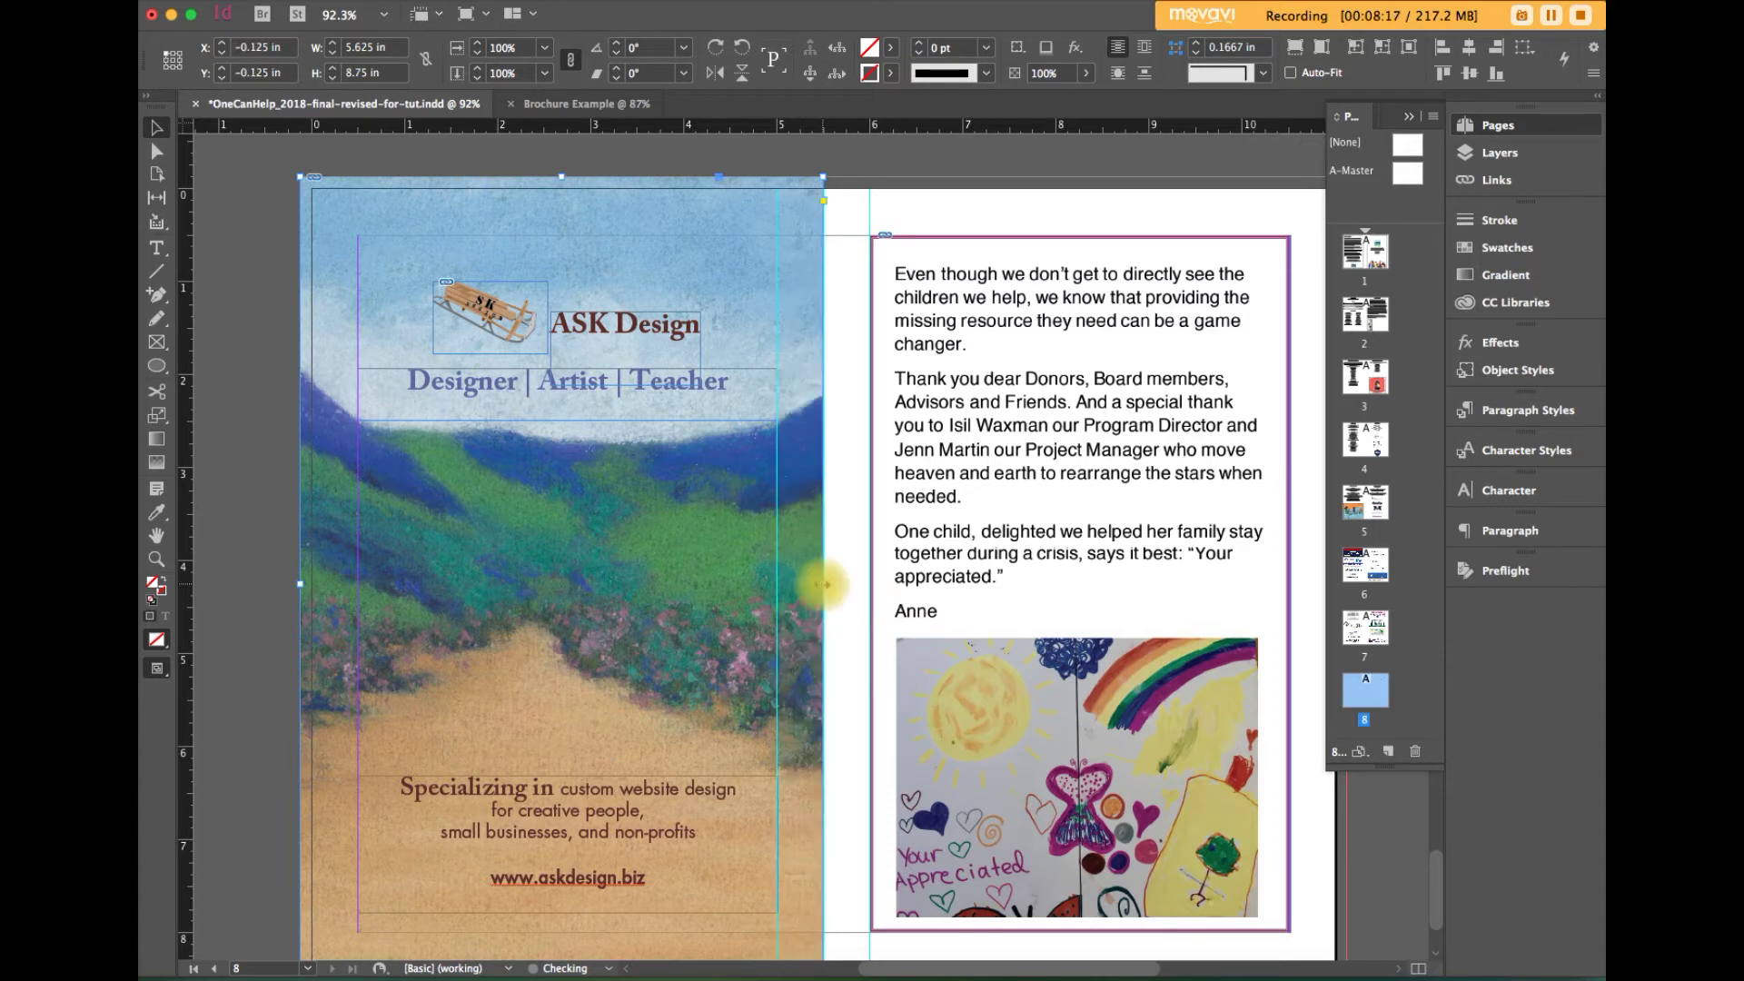
left_click(243, 400)
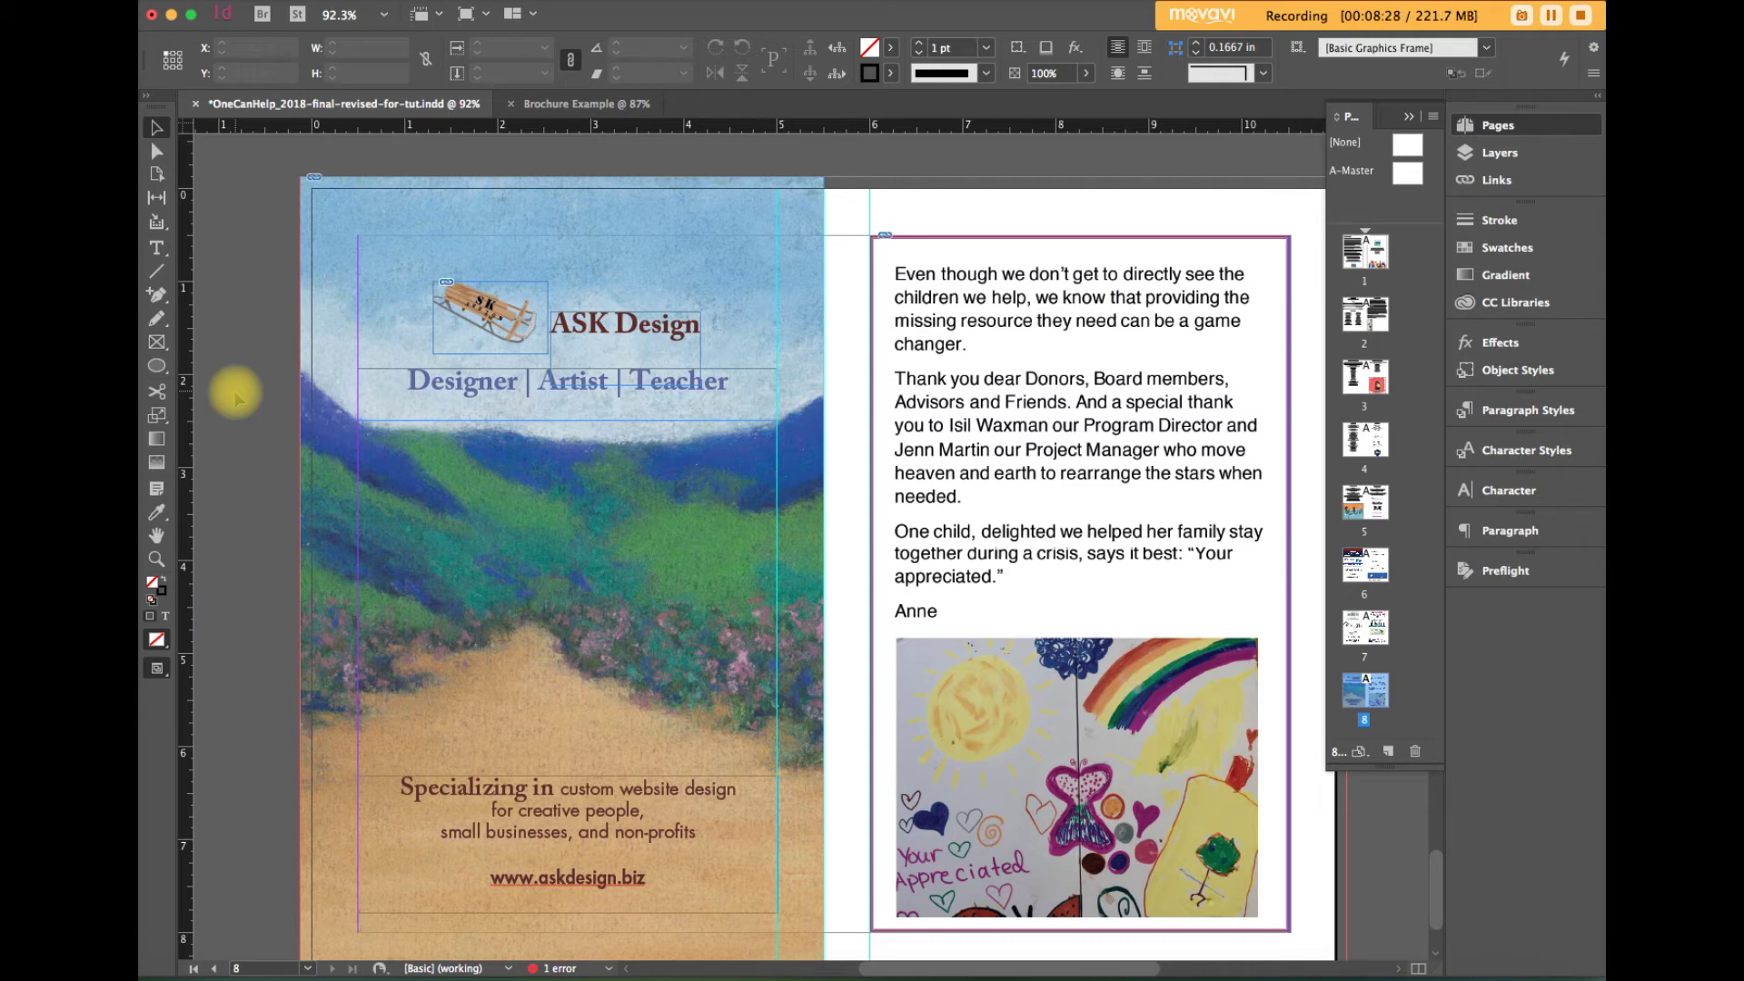
key("w")
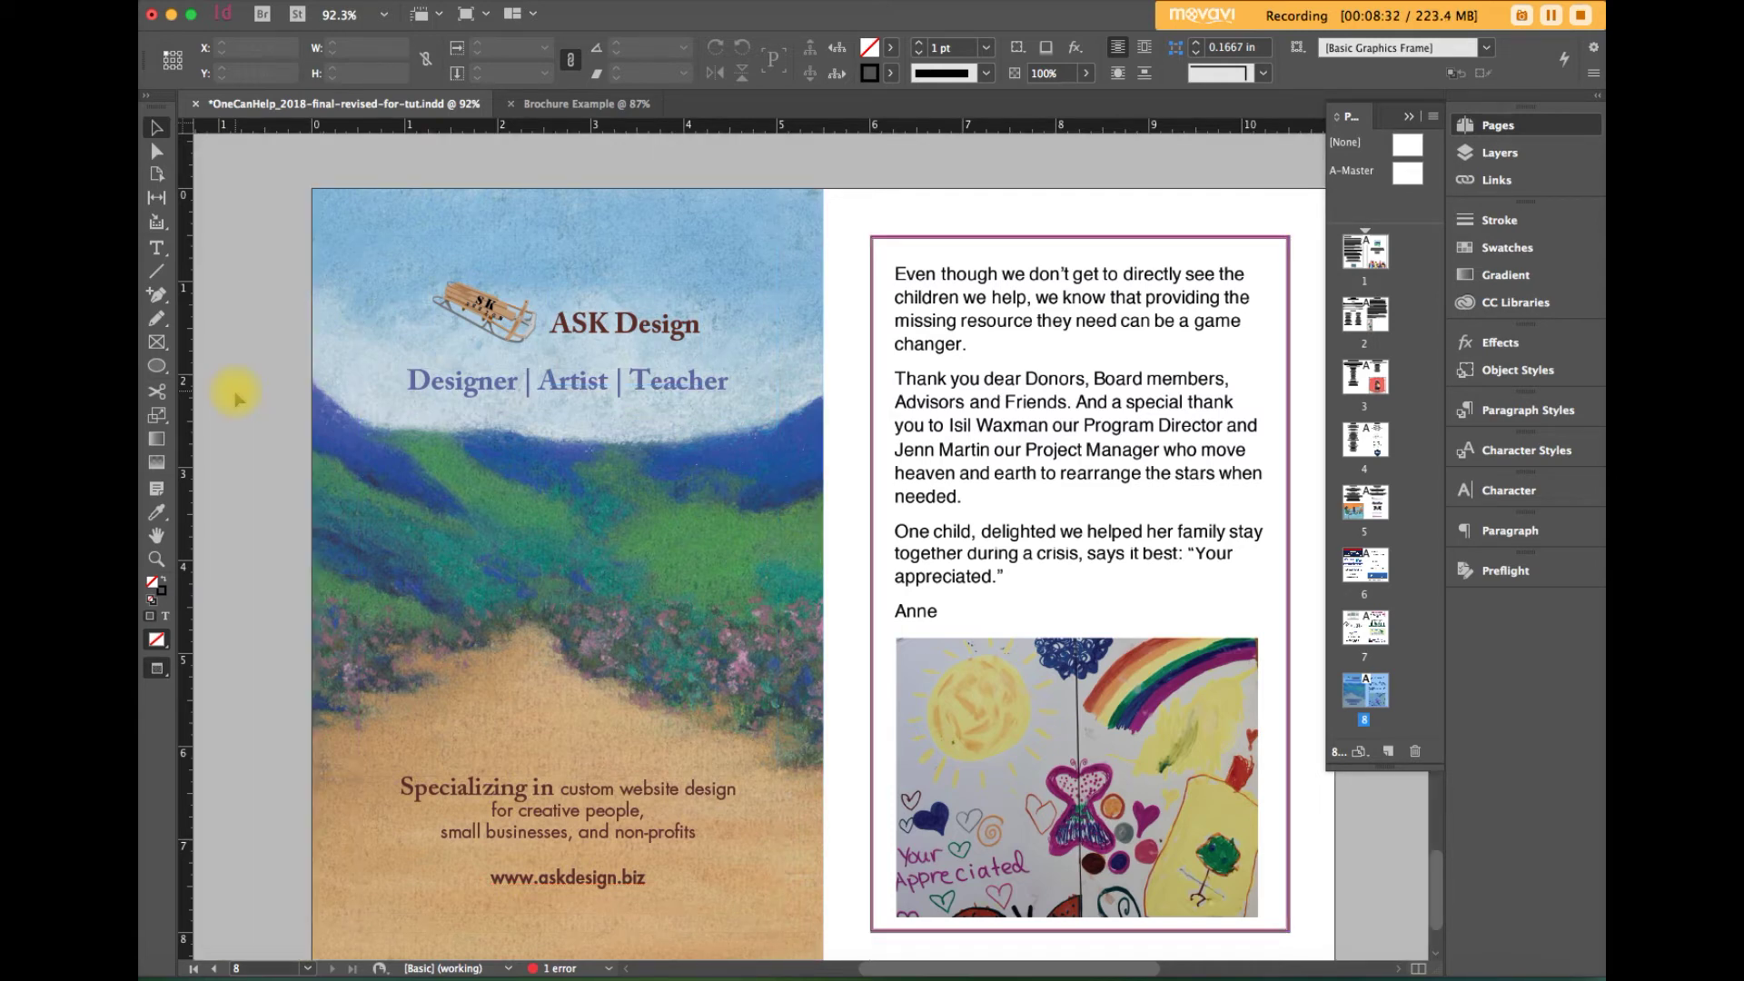
scroll(235, 397, "down", 3)
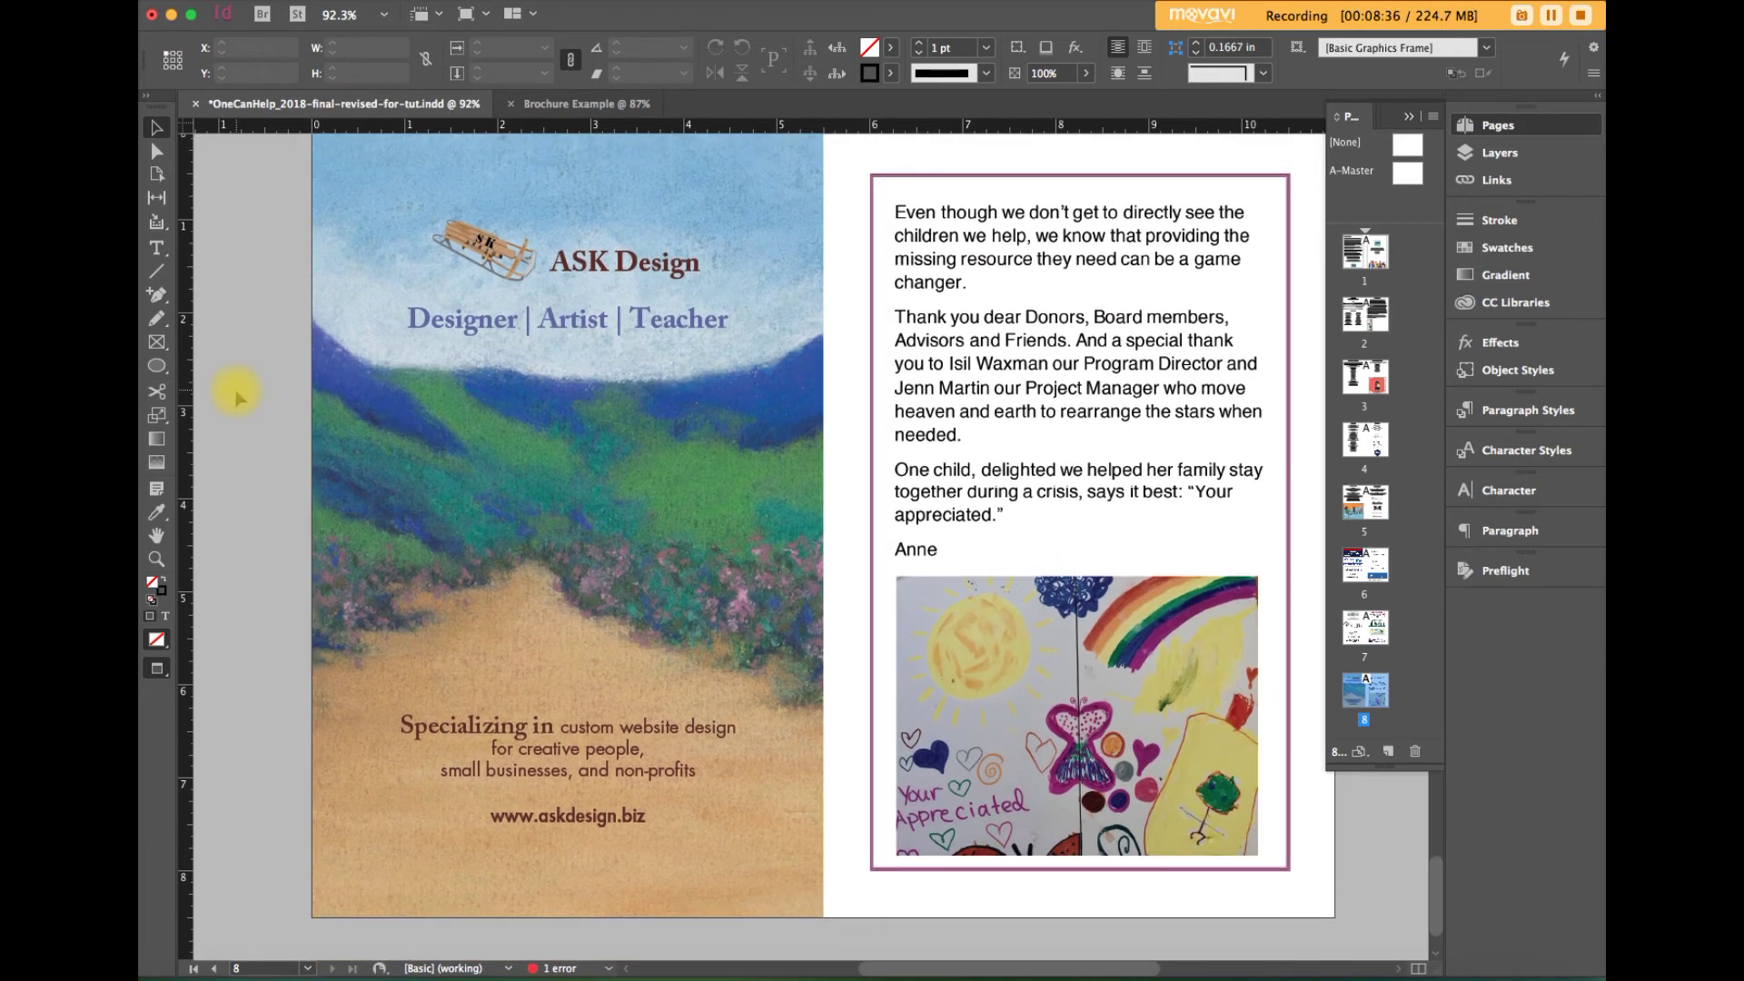
scroll(235, 397, "up", 2)
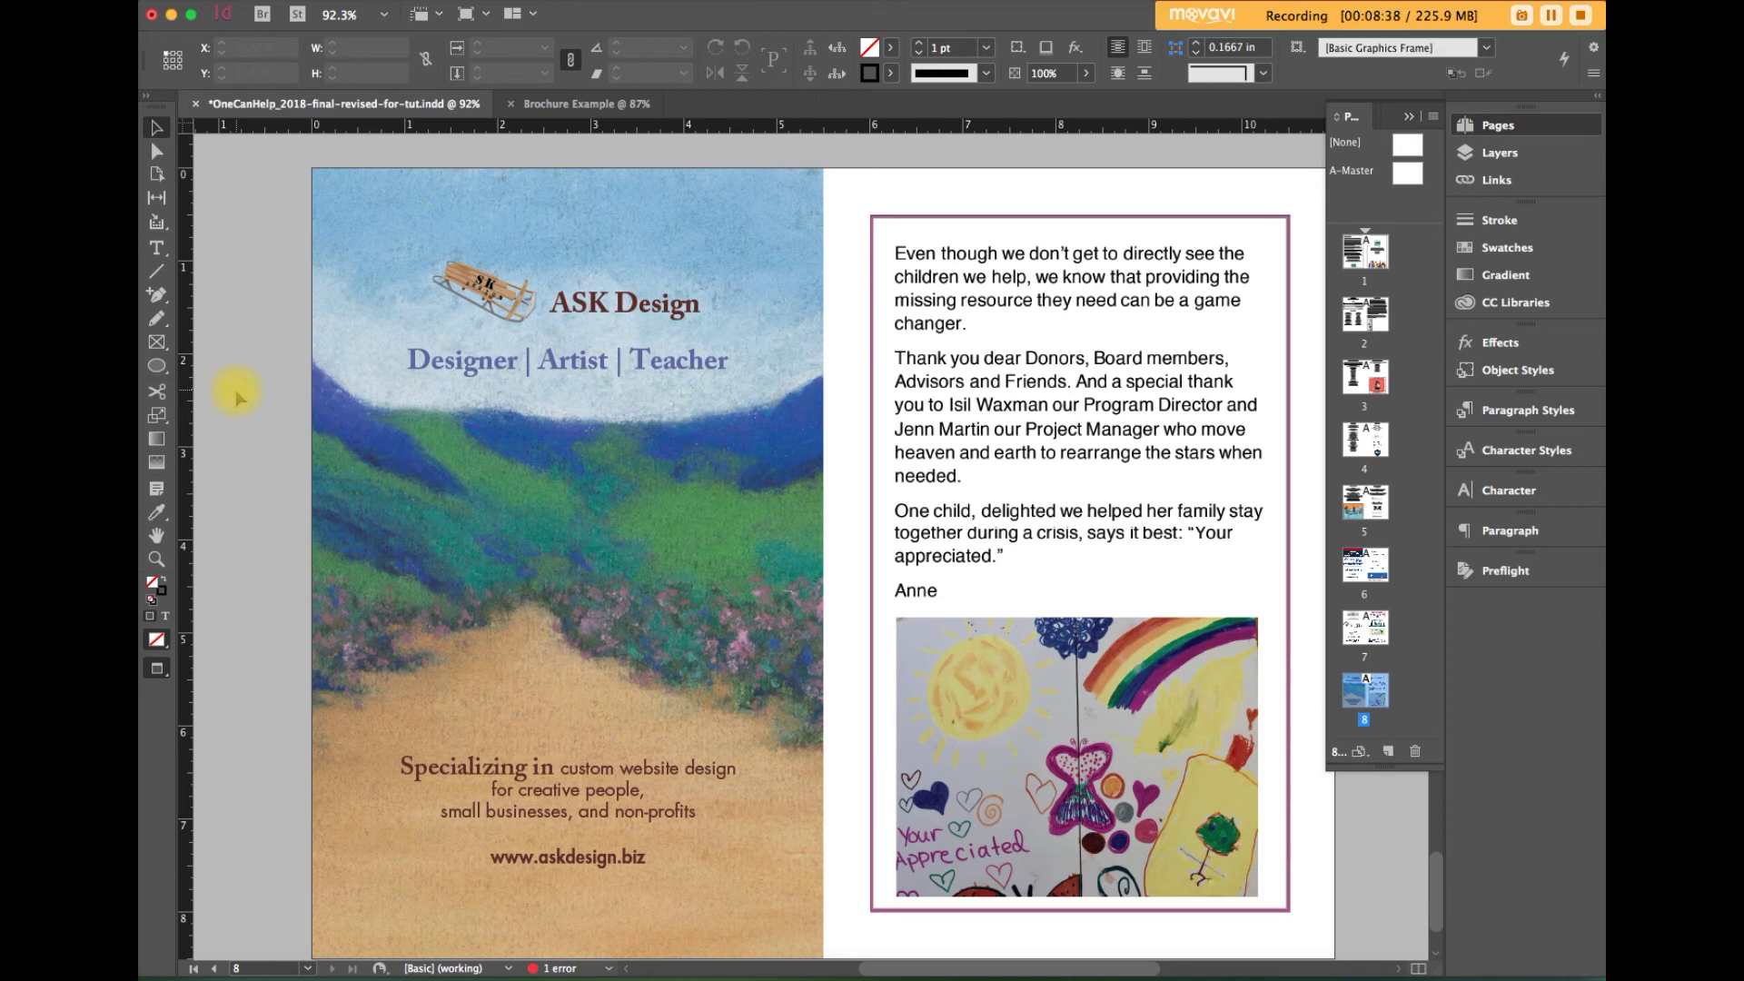
key("w")
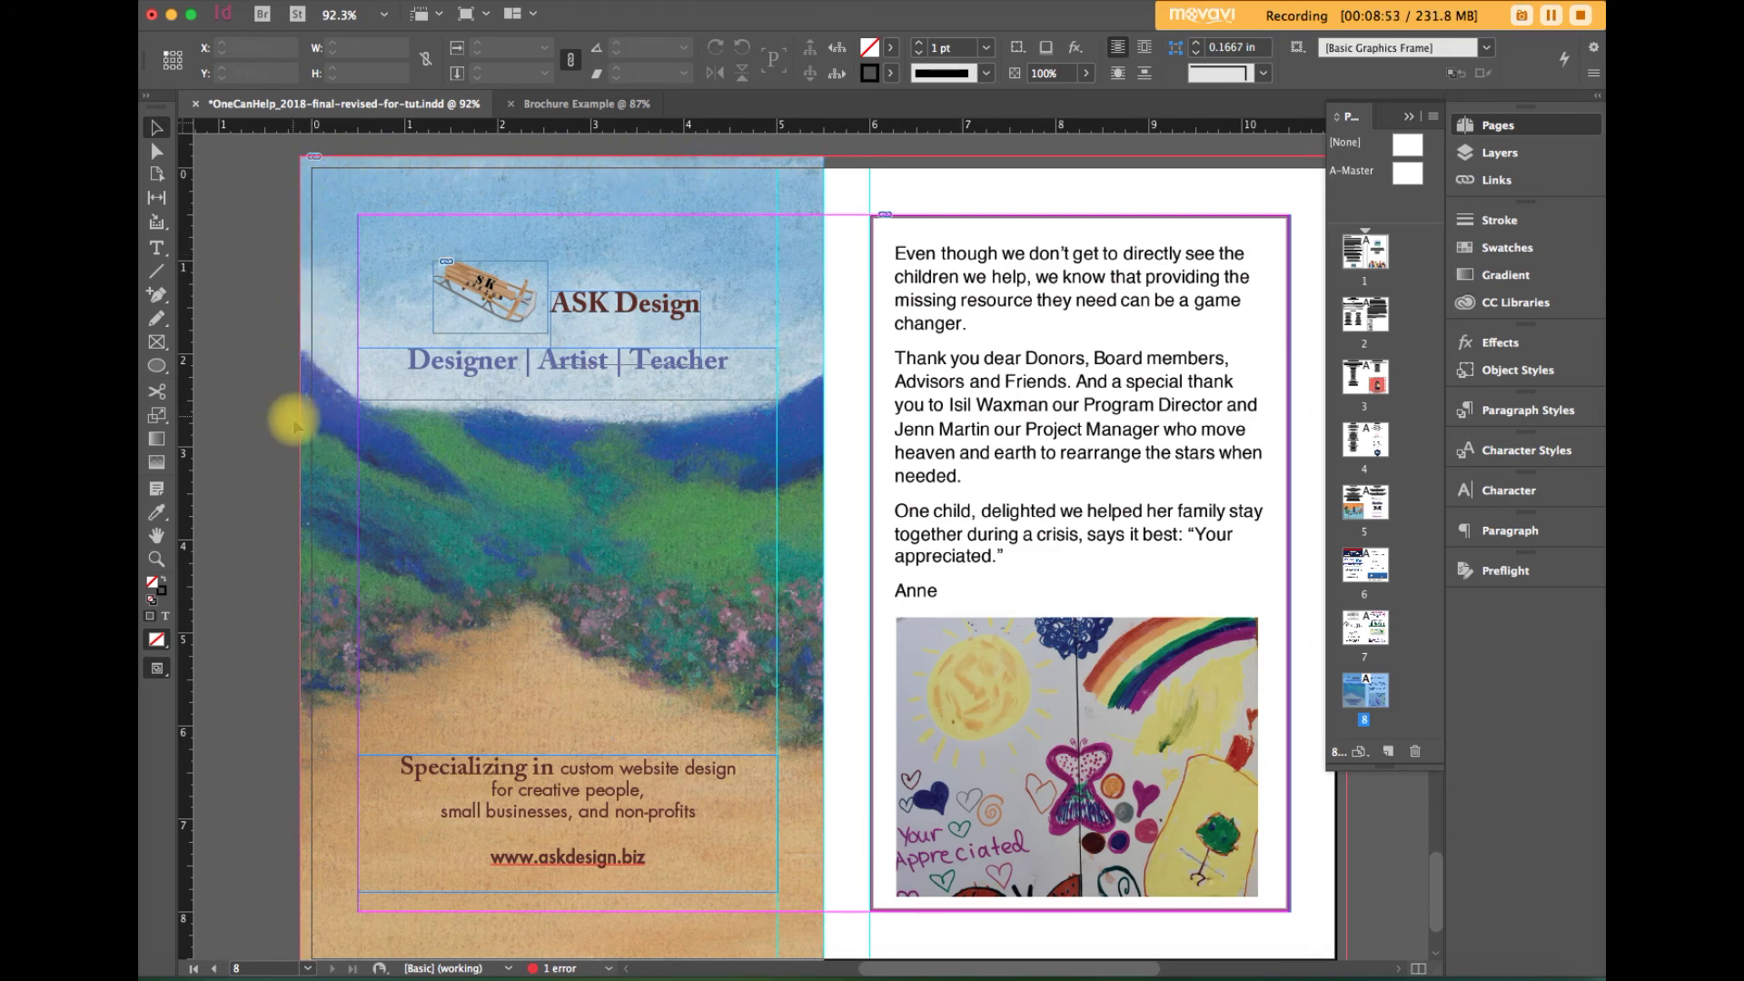
key("w")
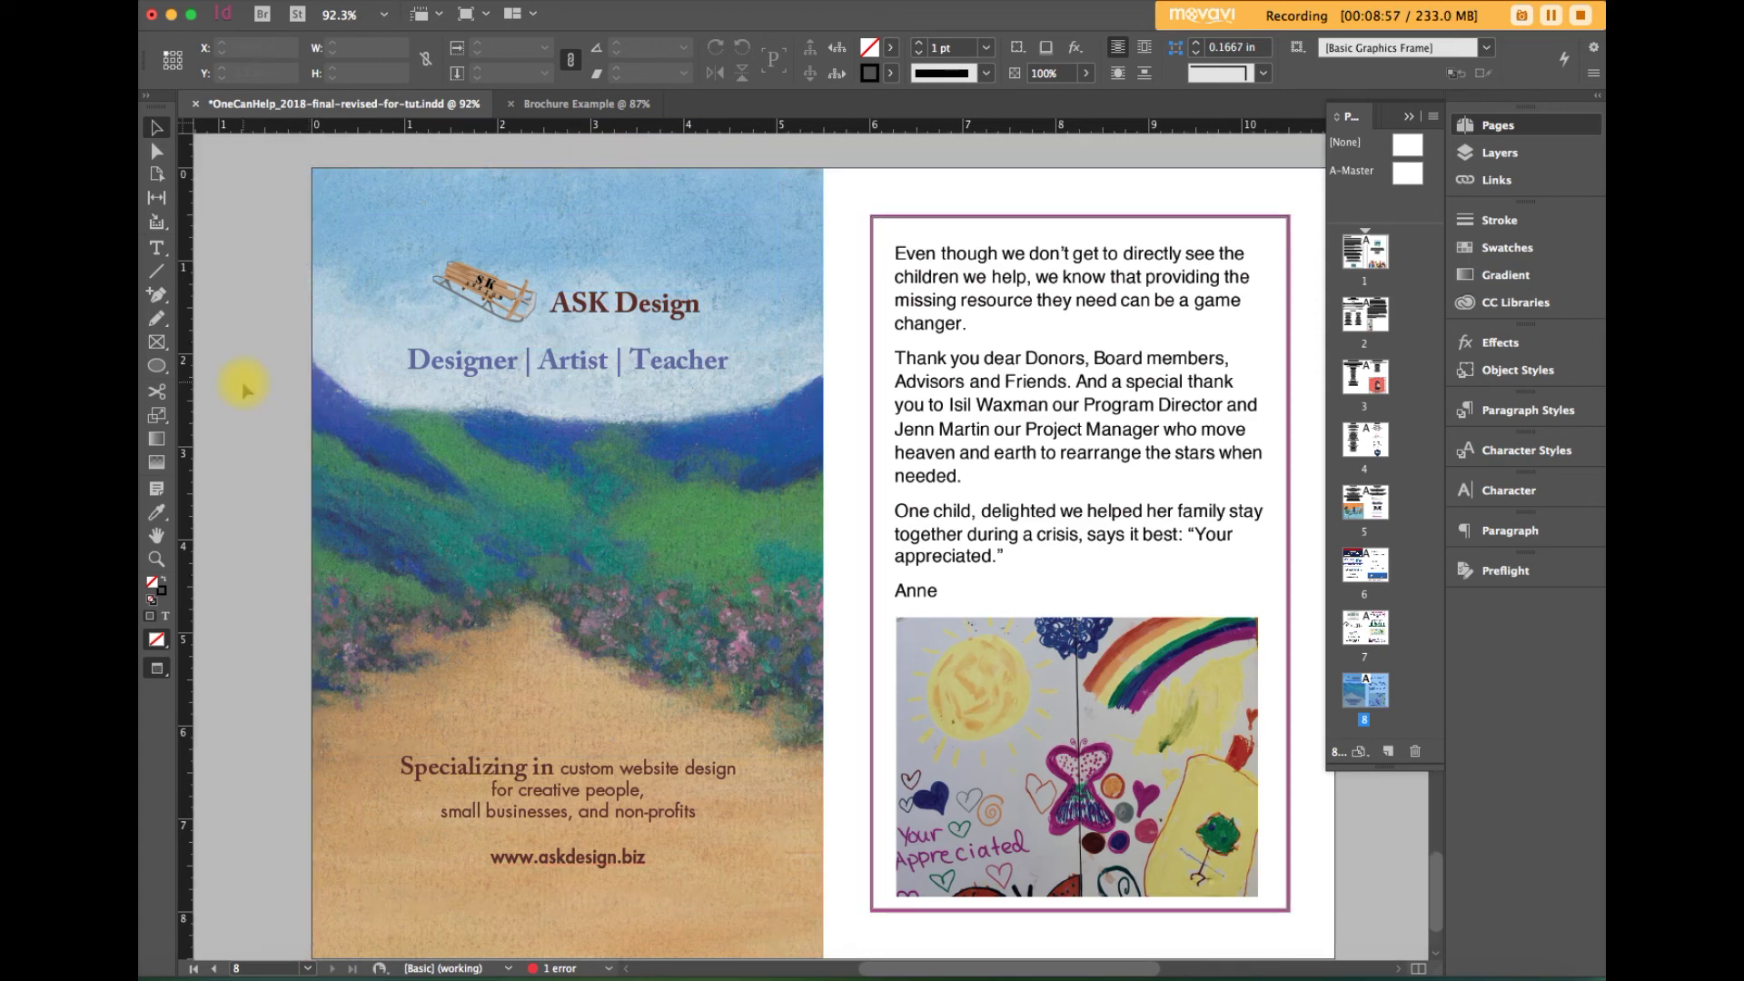
key("w")
left_click(1551, 16)
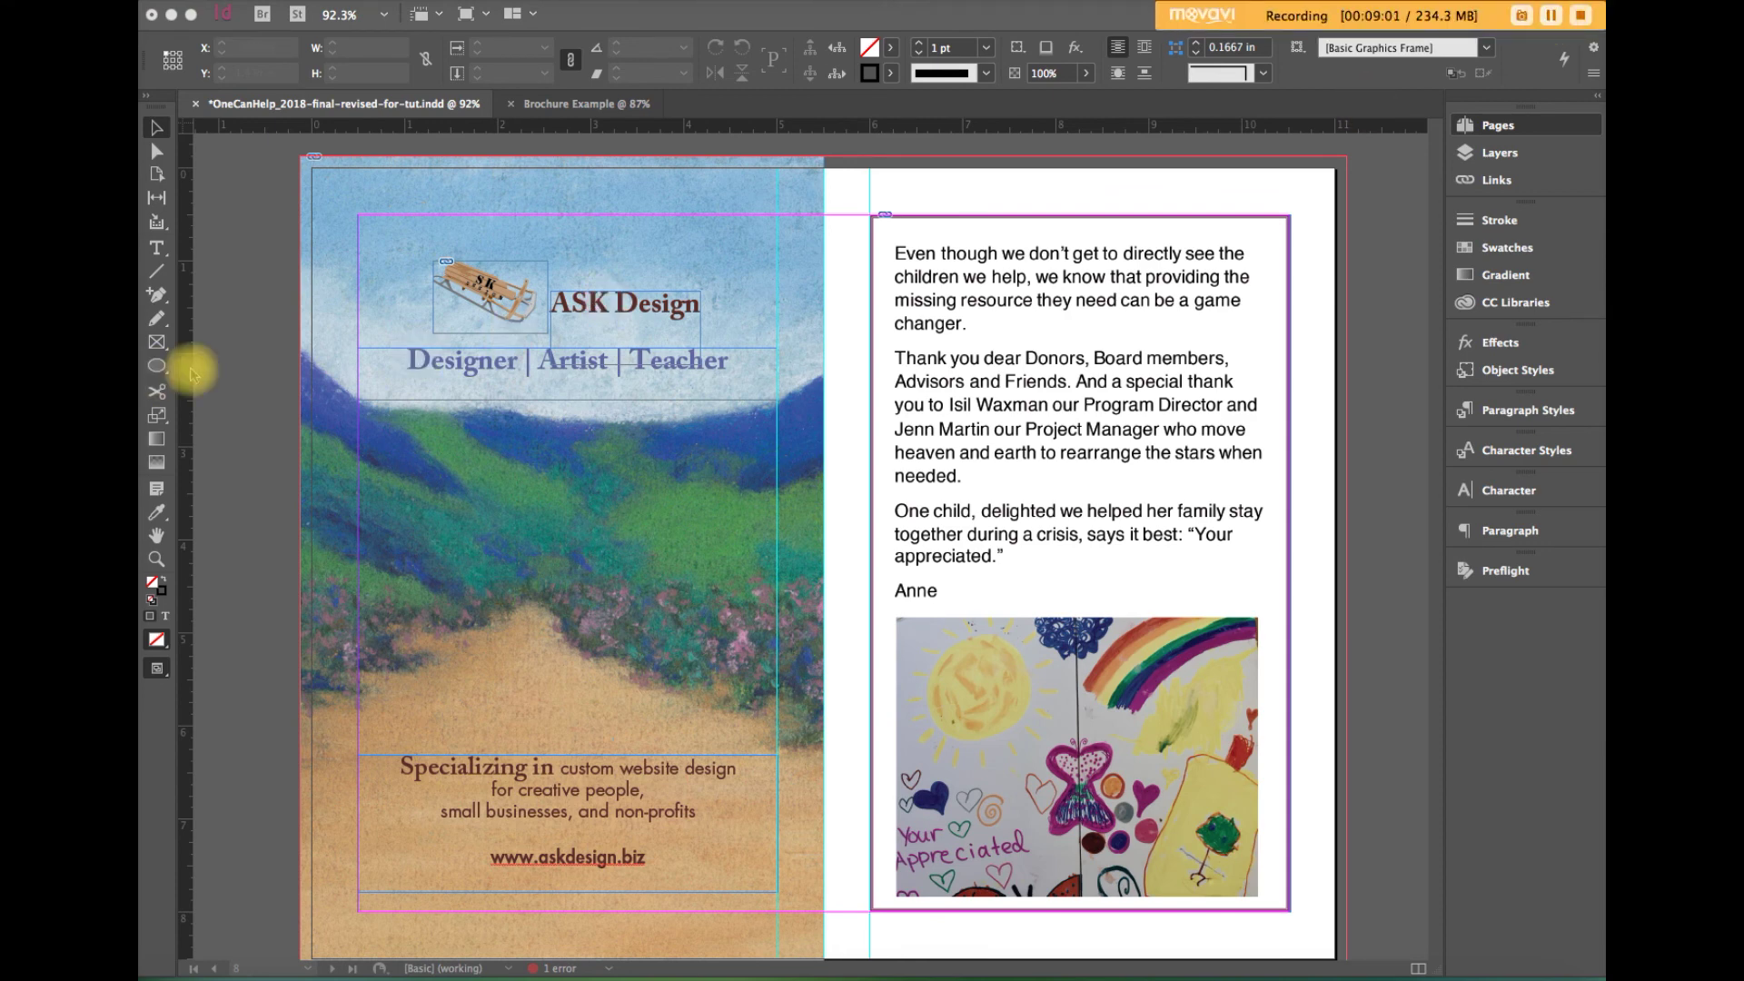
left_click(235, 368)
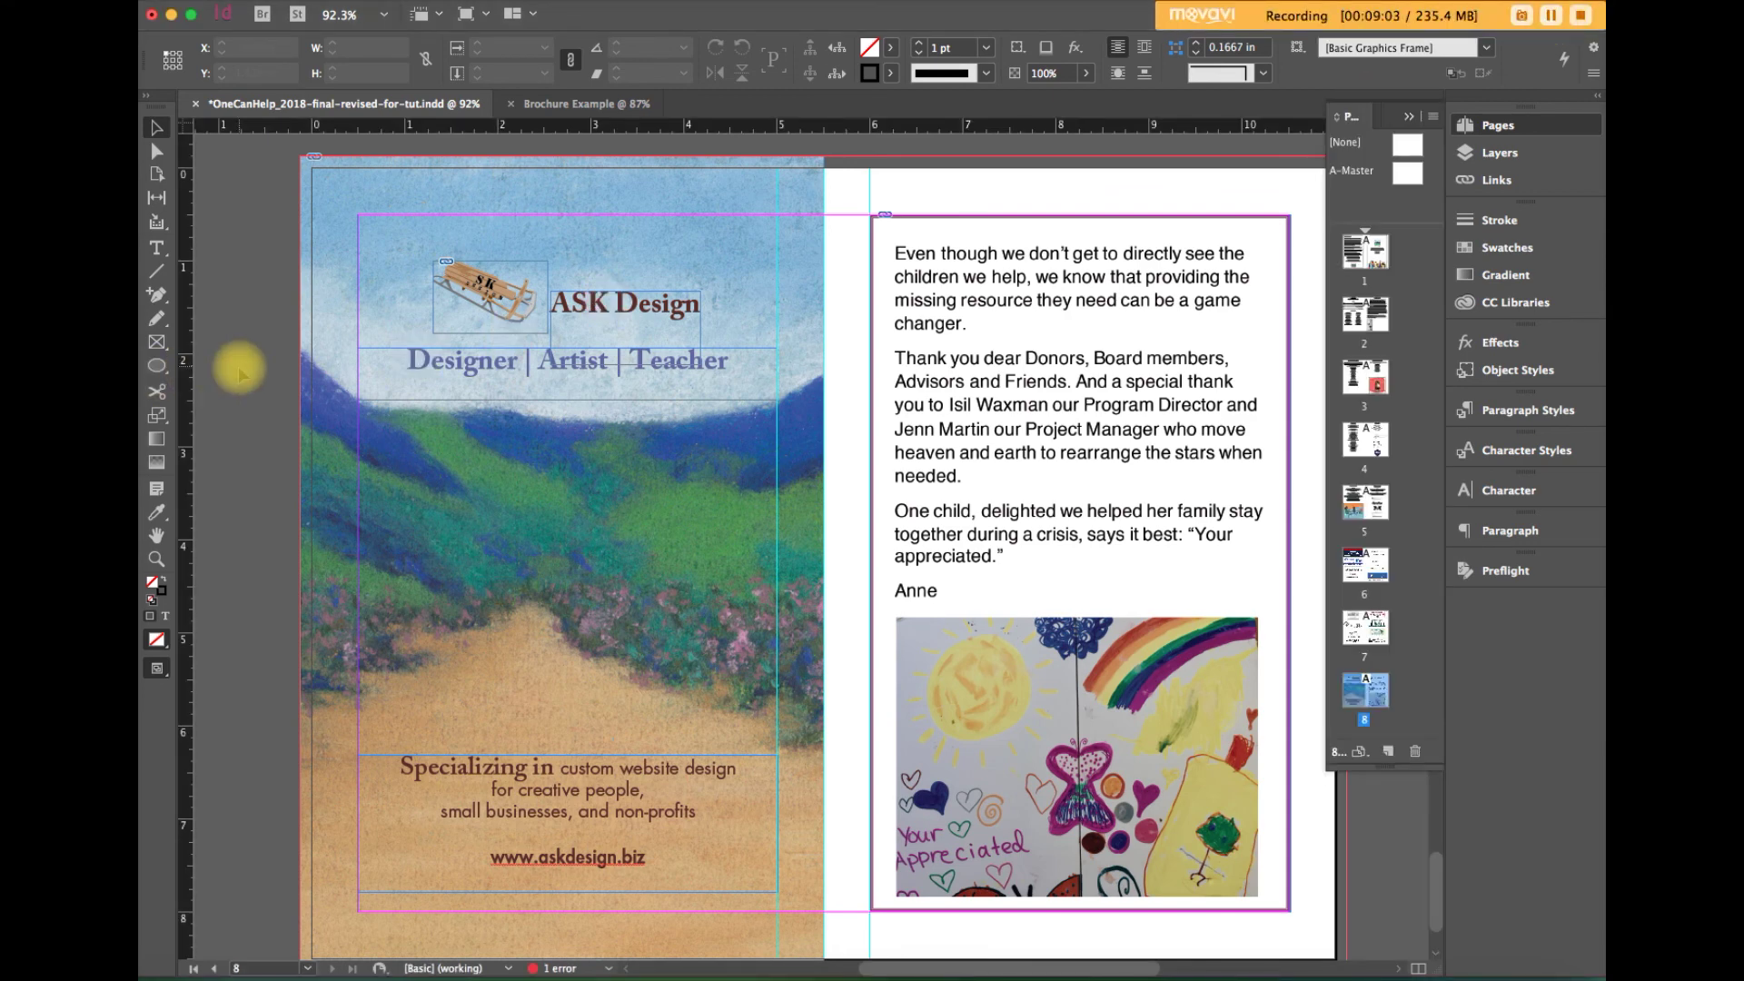